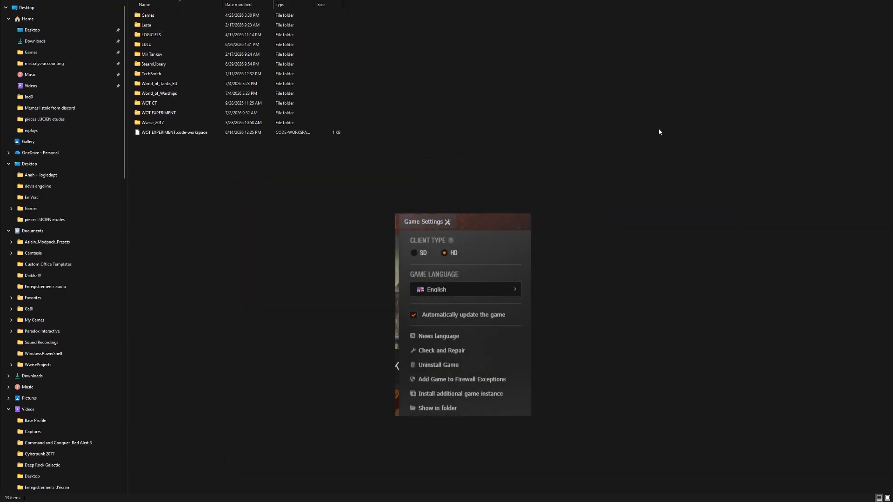
- Open the World_of_Tanks_EU game folder and look over its files, including data.wgpdc
{"action": "left_click", "coordinate": [168, 87]}
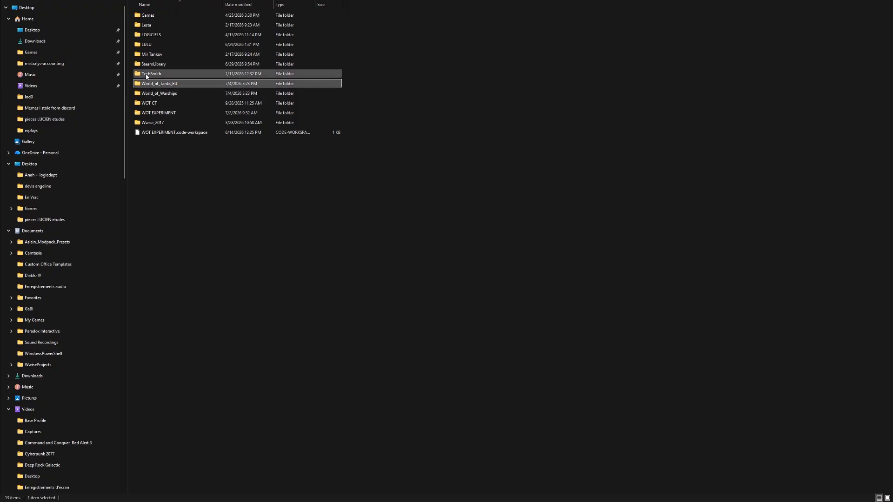
{"action": "double_click", "coordinate": [170, 84]}
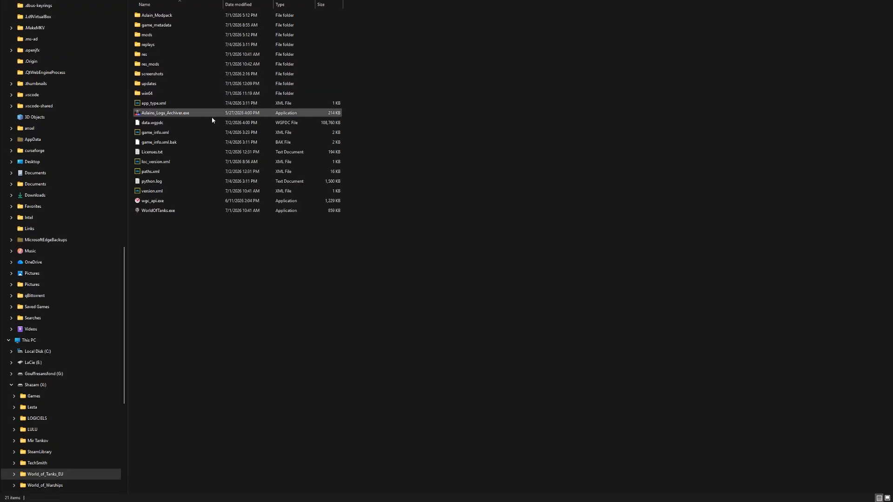
{"action": "left_click_drag", "start_coordinate": [192, 290], "coordinate": [145, 73]}
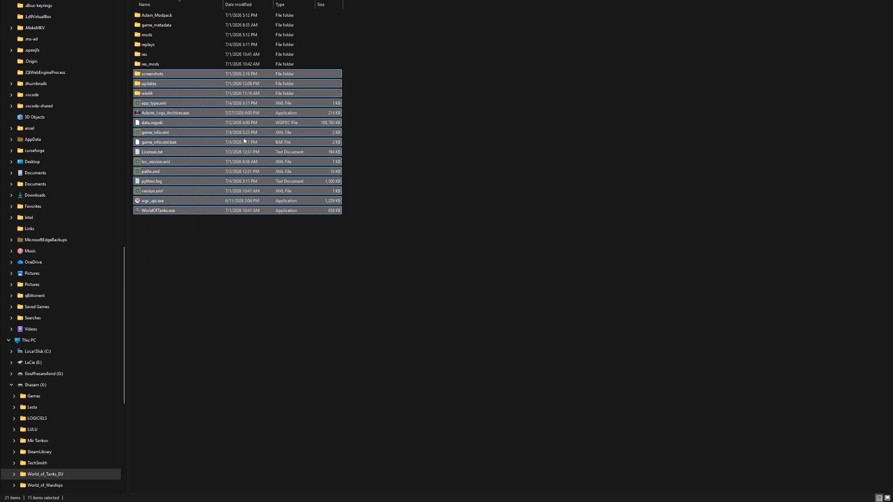
{"action": "left_click", "coordinate": [354, 204]}
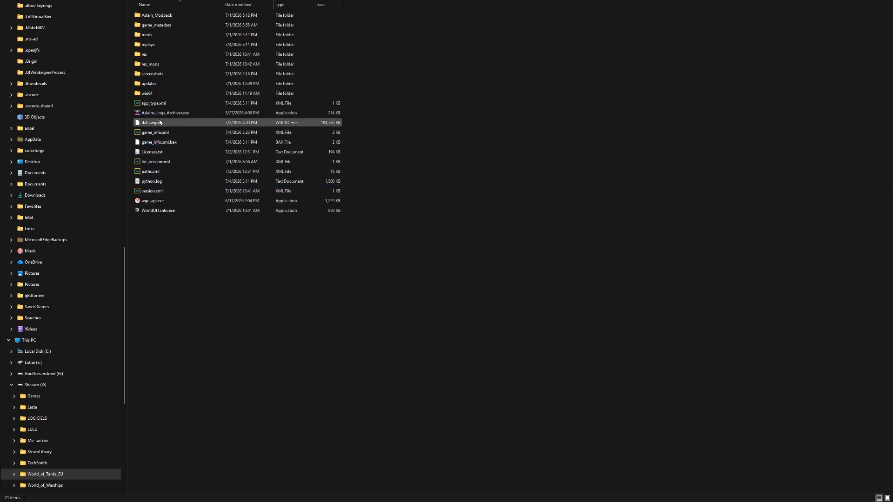
{"action": "left_click", "coordinate": [202, 121]}
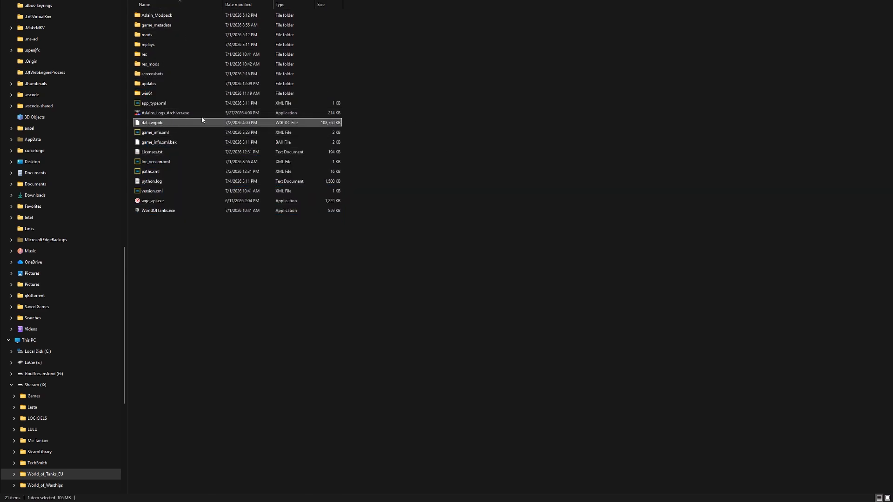
{"action": "left_click", "coordinate": [418, 126]}
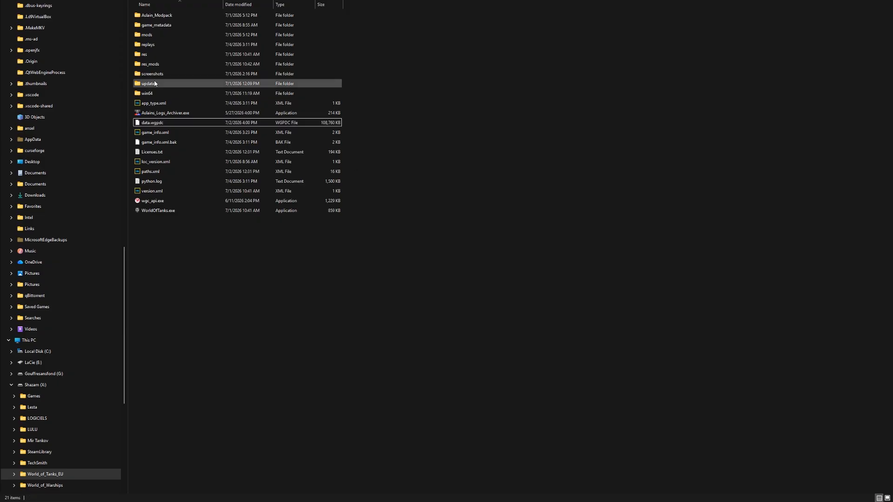
- Look over the mod files in the mods\2.3.0.1 folder and return to the World_of_Tanks_EU folder
{"action": "left_click", "coordinate": [151, 34]}
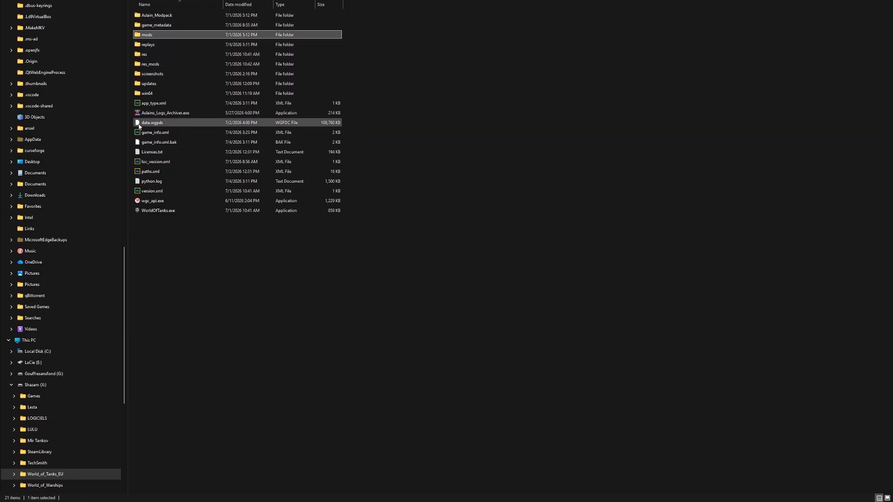
{"action": "double_click", "coordinate": [158, 34]}
{"action": "double_click", "coordinate": [165, 24]}
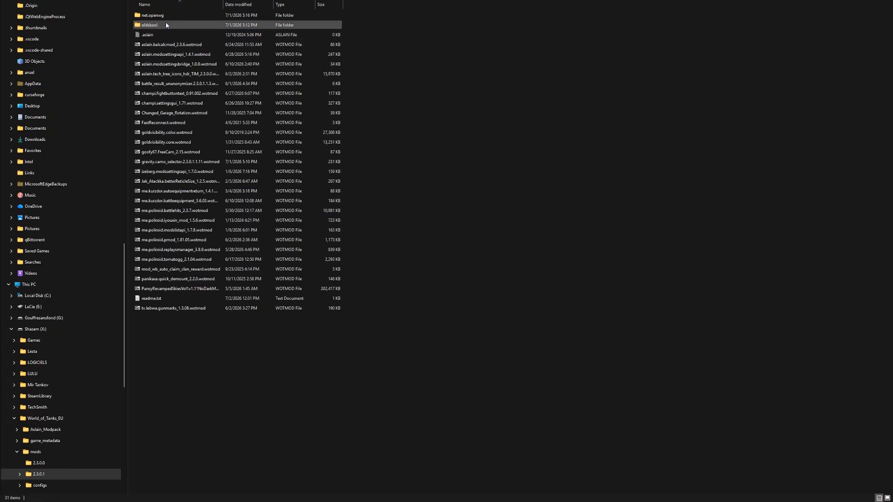
{"action": "left_click_drag", "start_coordinate": [186, 362], "coordinate": [180, 22]}
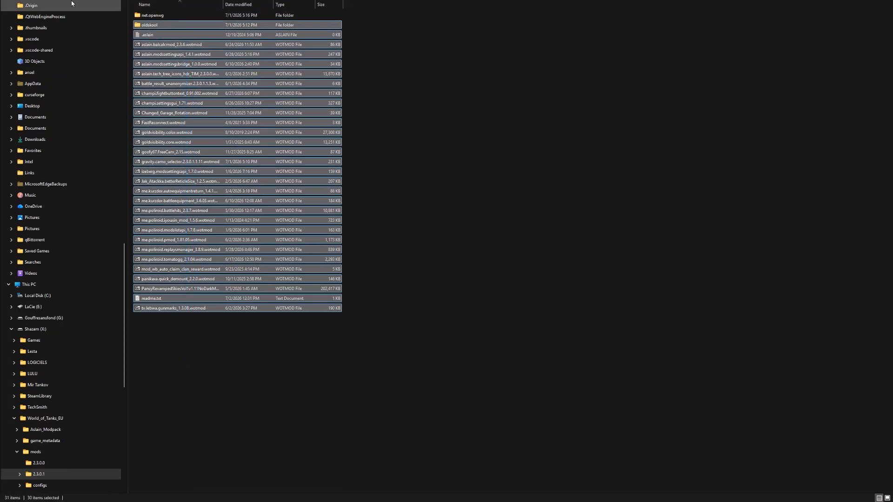
{"action": "key", "text": "Delete"}
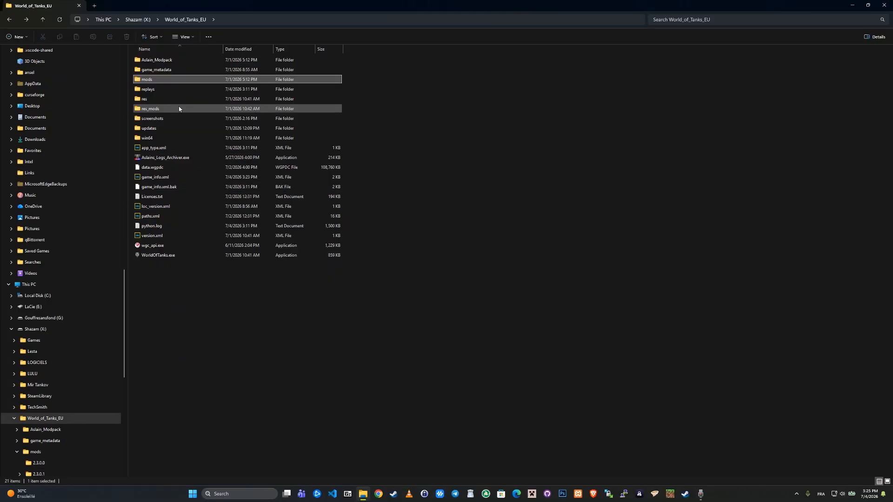
- Open the russian vehicles folder inside res_mods\2.3.0.1\vehicles
{"action": "double_click", "coordinate": [178, 106]}
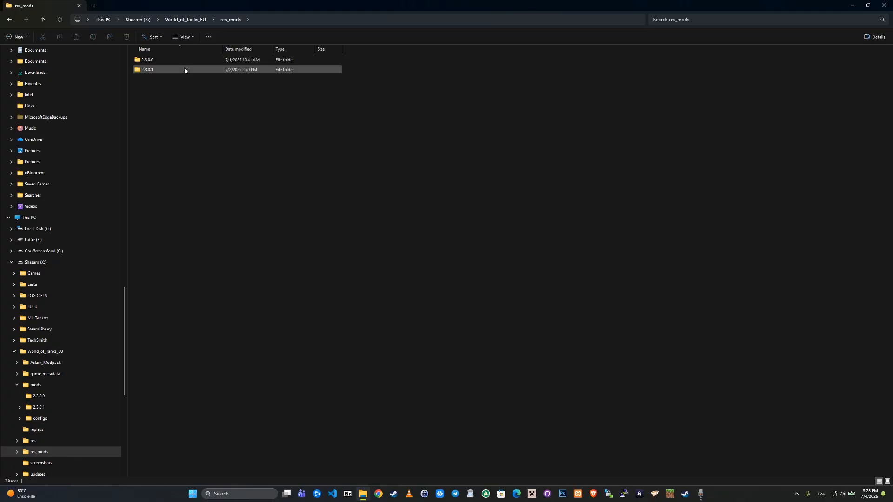
{"action": "mouse_move", "coordinate": [185, 70]}
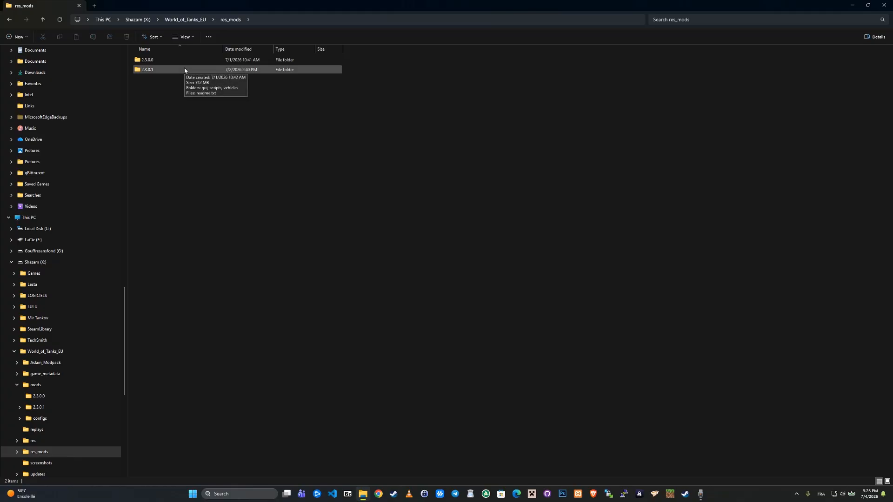
{"action": "double_click", "coordinate": [185, 70]}
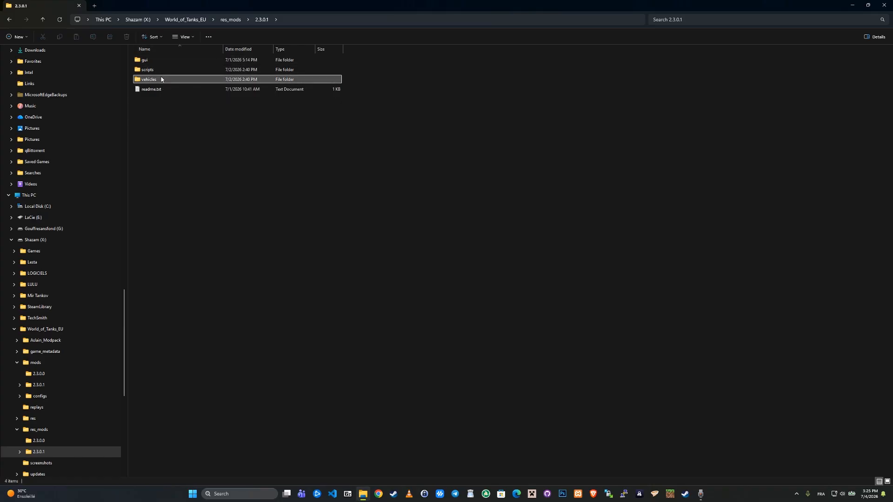
{"action": "double_click", "coordinate": [162, 79]}
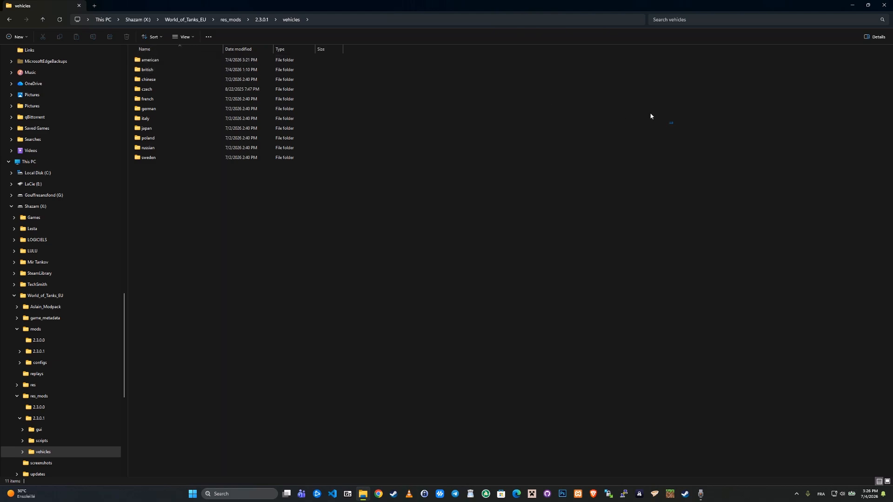
{"action": "left_click_drag", "start_coordinate": [673, 123], "coordinate": [659, 108]}
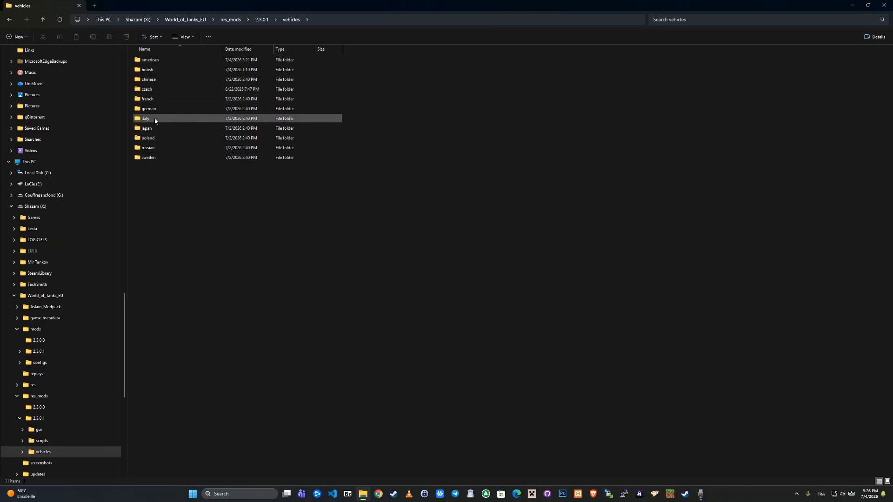
{"action": "left_click", "coordinate": [157, 149]}
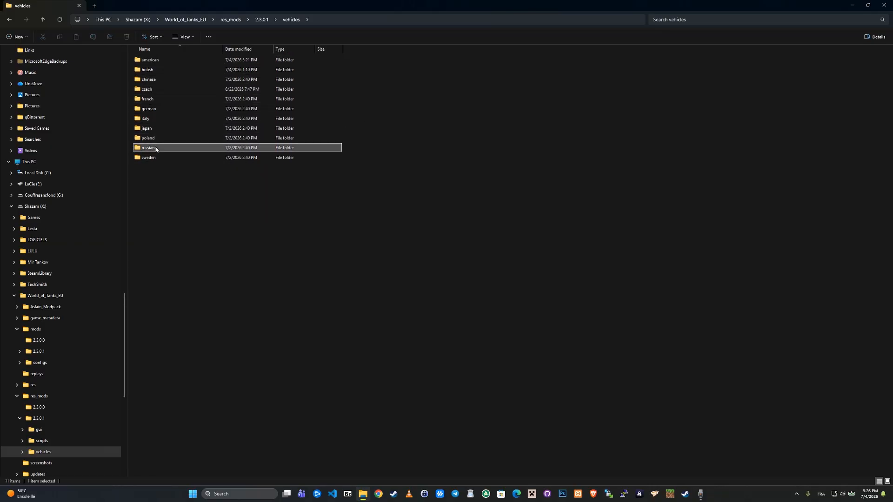
{"action": "double_click", "coordinate": [157, 150]}
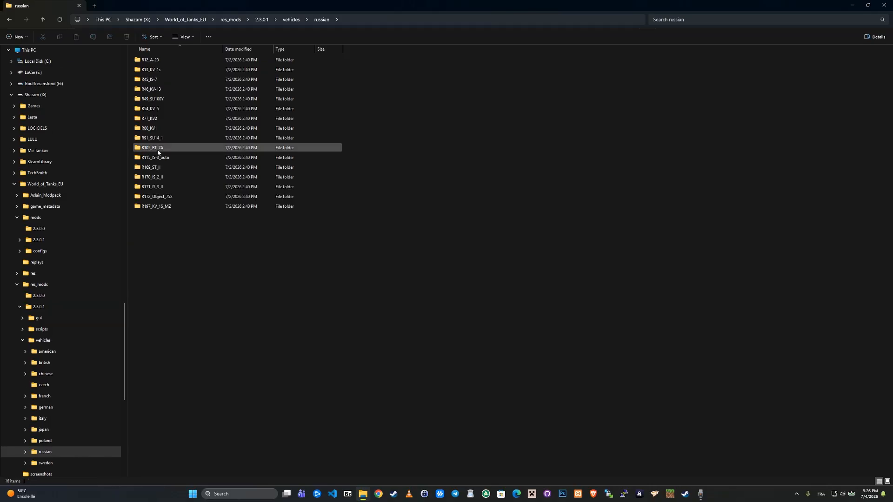
{"action": "left_click_drag", "start_coordinate": [152, 254], "coordinate": [157, 55]}
{"action": "left_click", "coordinate": [457, 123]}
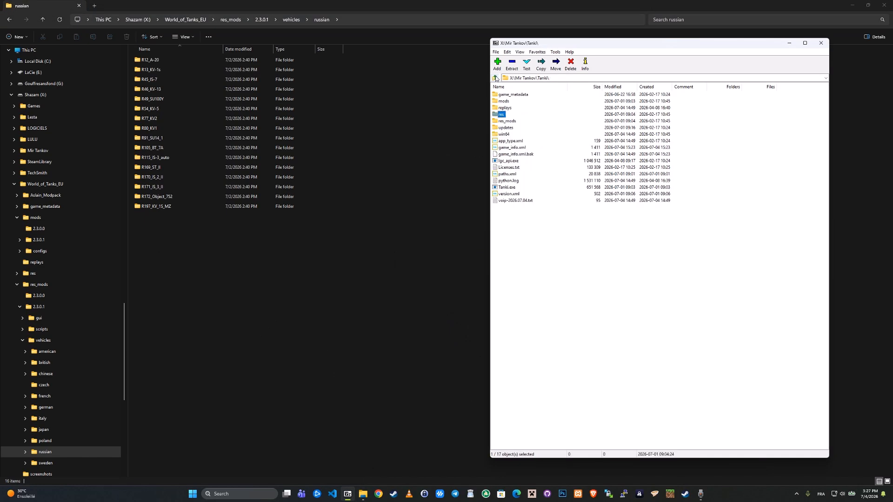
- In 7-Zip, browse from the Mir Tankov client to the X:\World_of_Tanks_EU\res\packages folder
{"action": "left_click", "coordinate": [495, 77]}
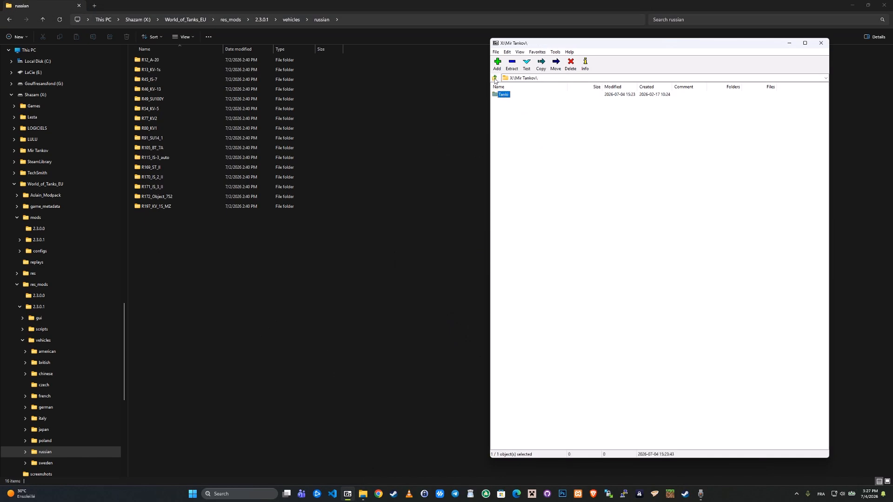
{"action": "left_click", "coordinate": [495, 78]}
{"action": "double_click", "coordinate": [531, 161]}
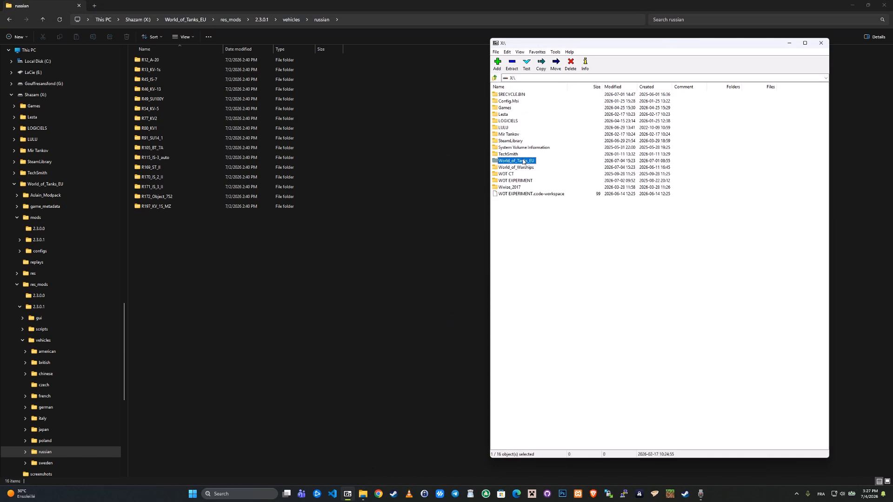
{"action": "double_click", "coordinate": [502, 120]}
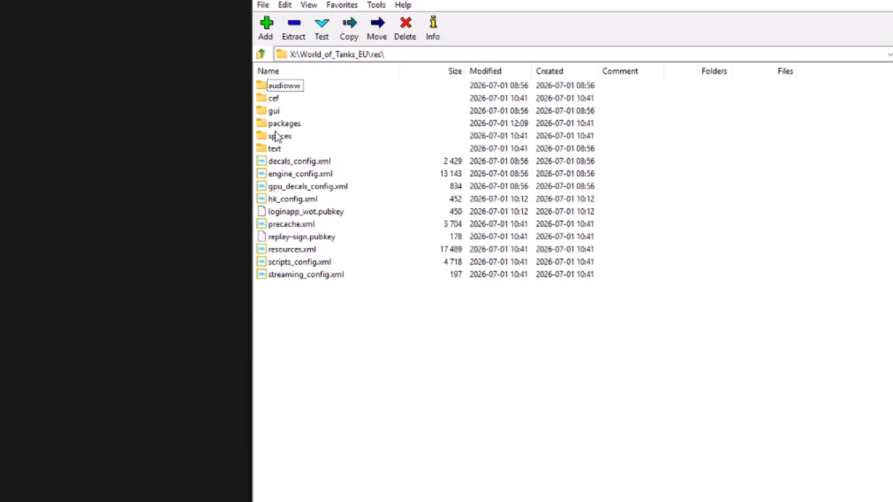
{"action": "left_click", "coordinate": [261, 53]}
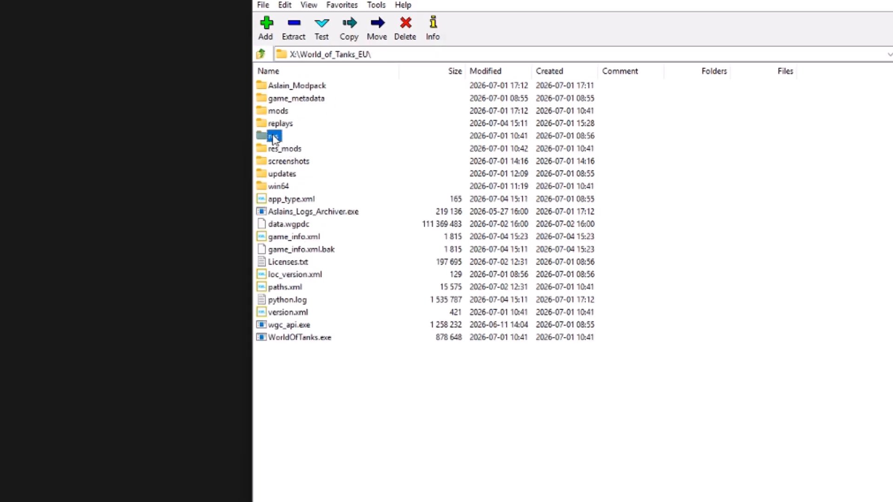
{"action": "double_click", "coordinate": [275, 136]}
{"action": "double_click", "coordinate": [292, 123]}
- Examine the vehicles_level packages at the end of the list, comparing tiers, parts and HD versions
{"action": "scroll", "coordinate": [511, 114], "scroll_direction": "down", "scroll_amount": 13}
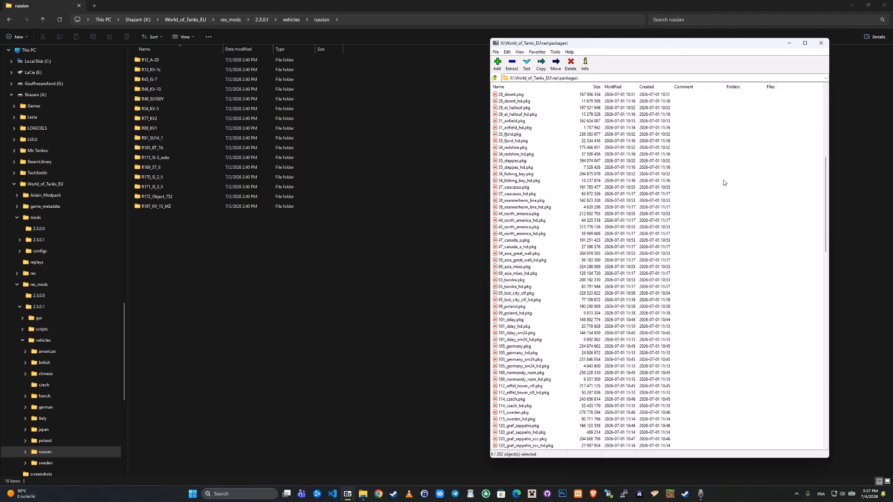
{"action": "scroll", "coordinate": [644, 262], "scroll_direction": "down", "scroll_amount": 20}
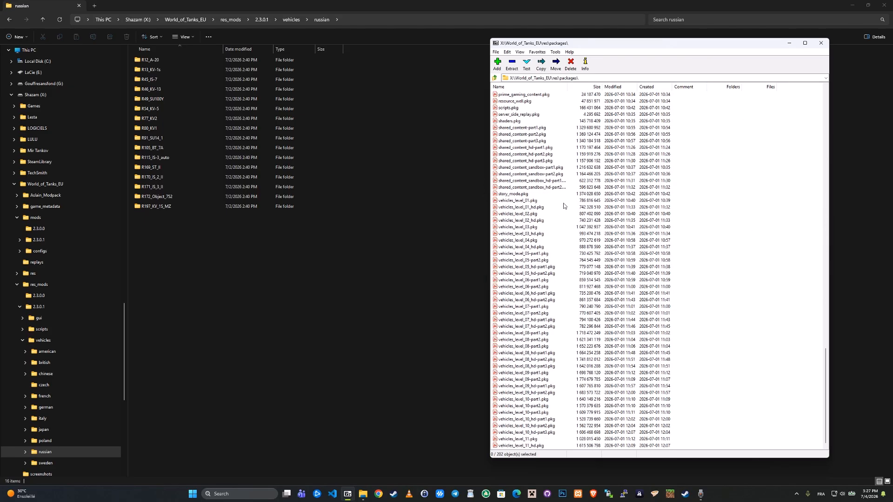
{"action": "left_click", "coordinate": [531, 202]}
{"action": "left_click", "coordinate": [532, 208]}
{"action": "left_click", "coordinate": [533, 215]}
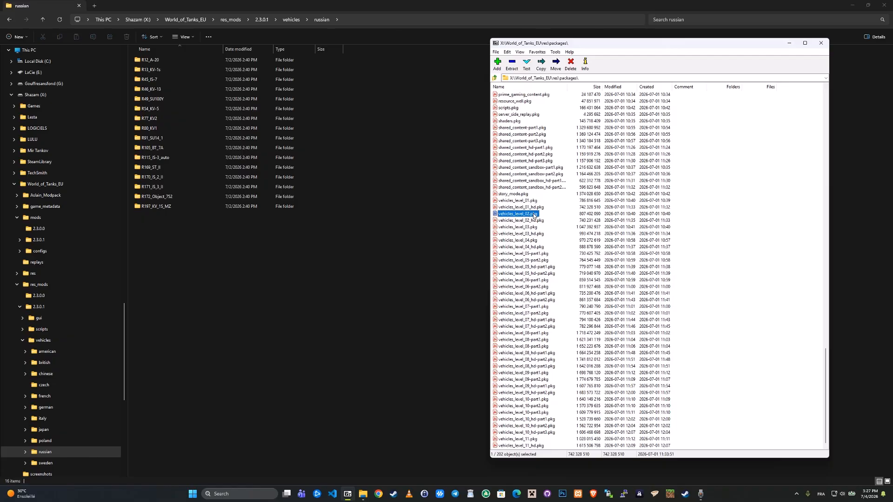
{"action": "key", "text": "Down"}
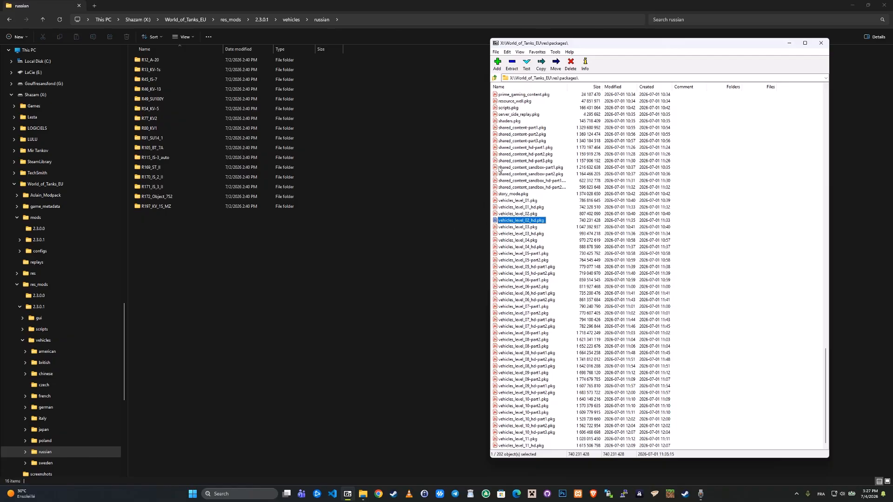
{"action": "left_click", "coordinate": [523, 201]}
{"action": "left_click", "coordinate": [524, 228]}
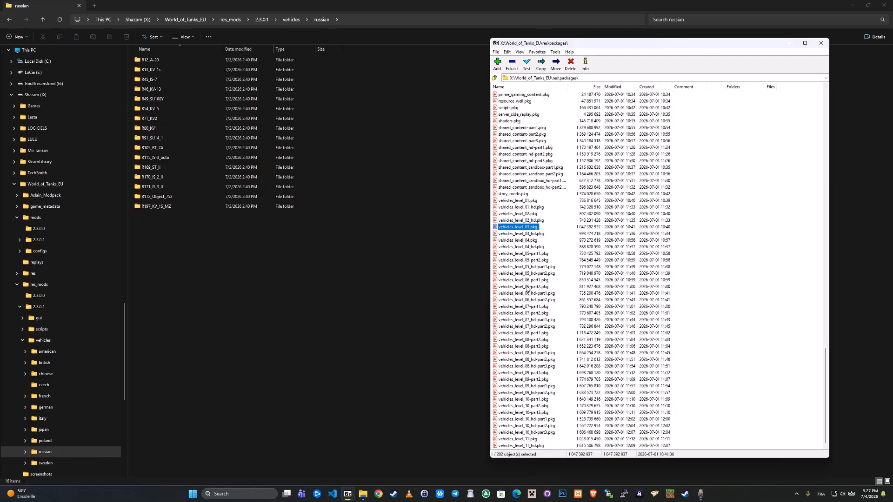
{"action": "left_click", "coordinate": [518, 267]}
{"action": "left_click", "coordinate": [722, 275]}
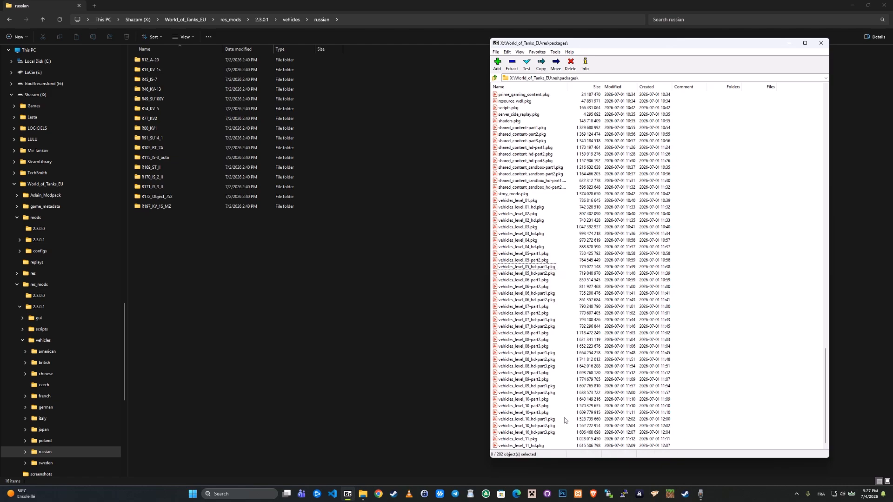
- Open vehicles\russian inside vehicles_level_10-part1.pkg and check the contents of the R88_Object268 folder
{"action": "double_click", "coordinate": [539, 400]}
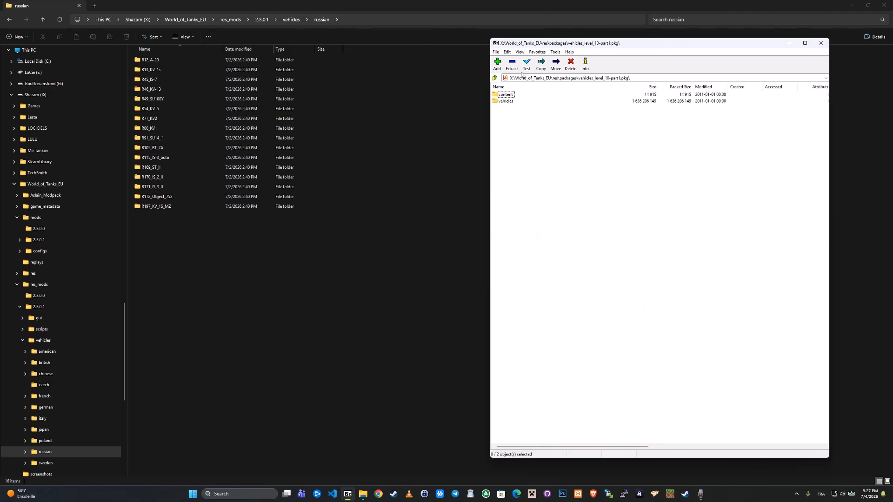
{"action": "double_click", "coordinate": [512, 101]}
{"action": "double_click", "coordinate": [505, 153]}
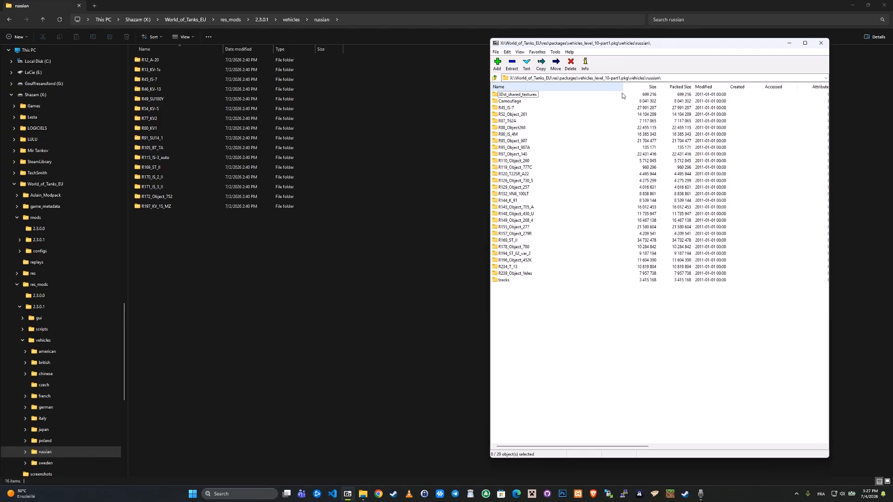
{"action": "double_click", "coordinate": [518, 129]}
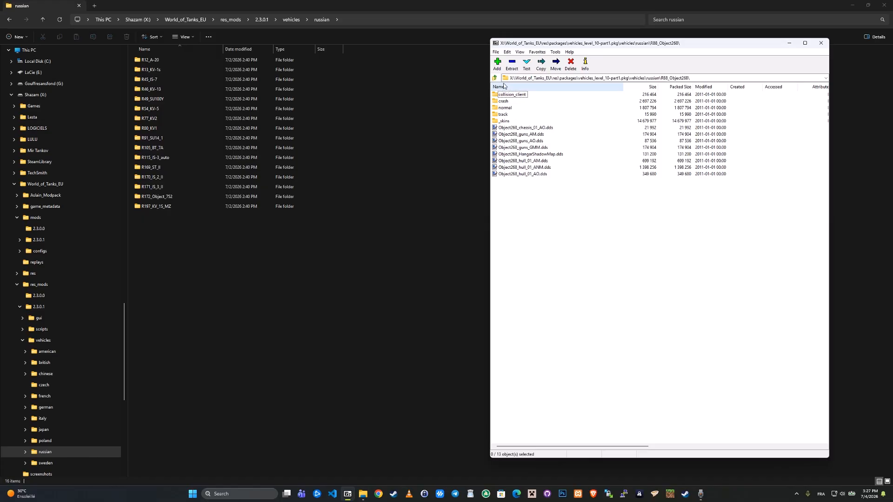
{"action": "key", "text": "BackSpace"}
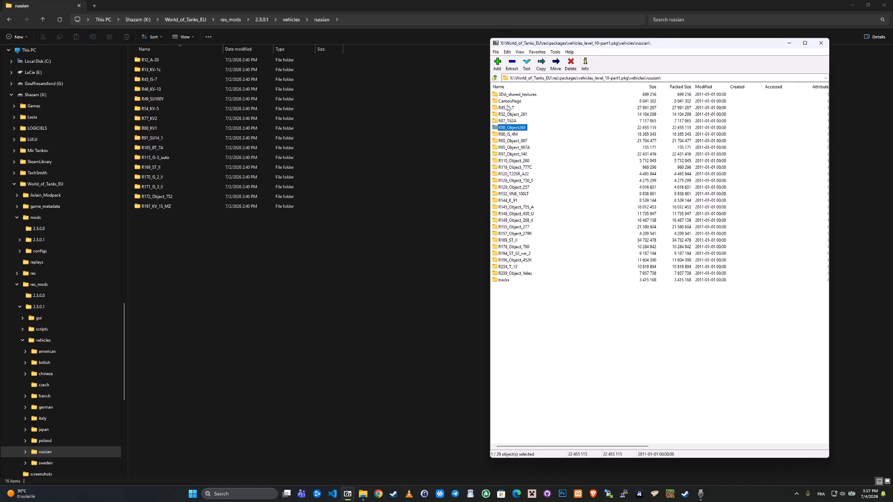
- Copy the name of the R88_Object268 folder in the package
{"action": "left_click", "coordinate": [508, 130]}
{"action": "key", "text": "ctrl+c"}
{"action": "right_click", "coordinate": [517, 128]}
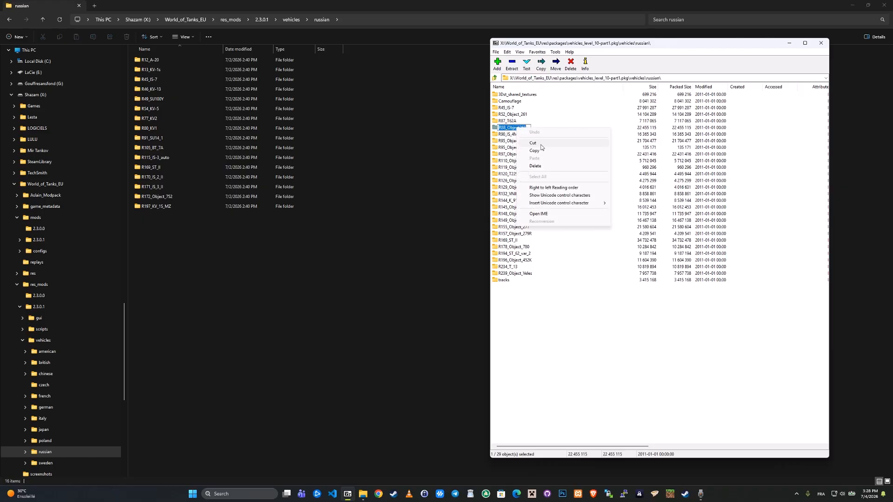
{"action": "left_click", "coordinate": [537, 151]}
{"action": "left_click", "coordinate": [549, 327]}
- Create a folder named R88_Object268 in res_mods\2.3.0.1\vehicles\russian and open it
{"action": "left_click", "coordinate": [296, 308]}
{"action": "right_click", "coordinate": [183, 282]}
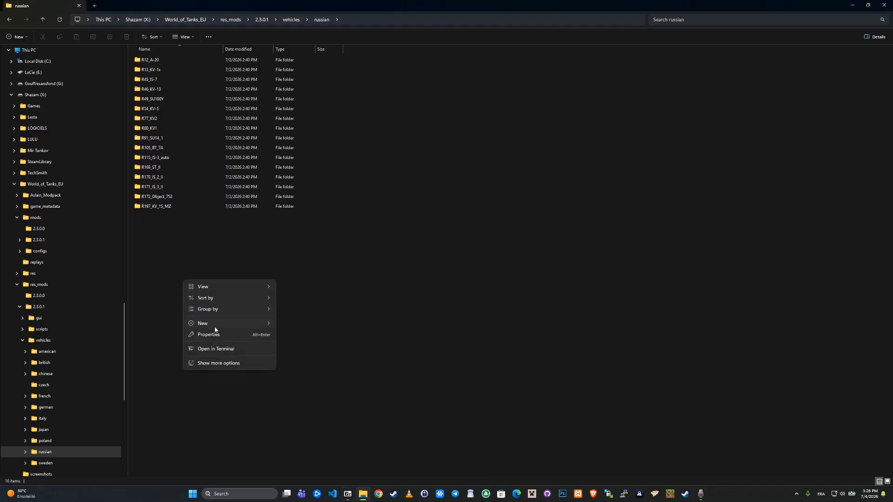
{"action": "mouse_move", "coordinate": [211, 326]}
{"action": "left_click", "coordinate": [300, 326]}
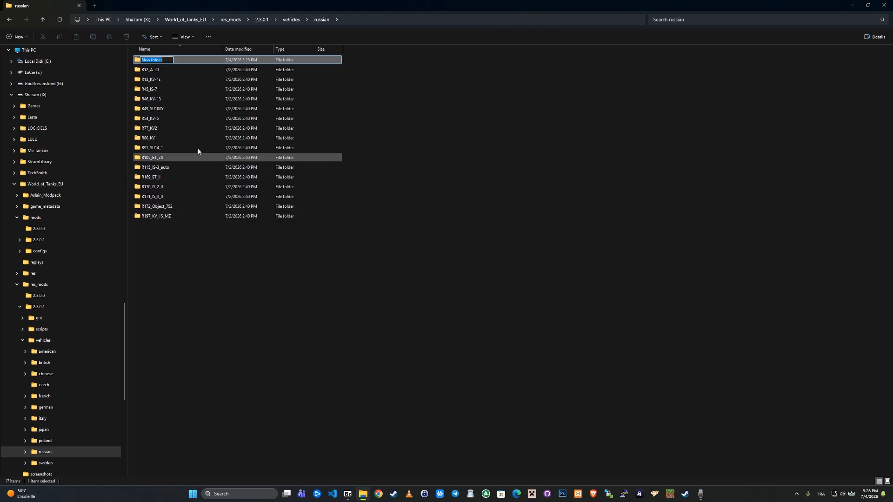
{"action": "key", "text": "ctrl+v"}
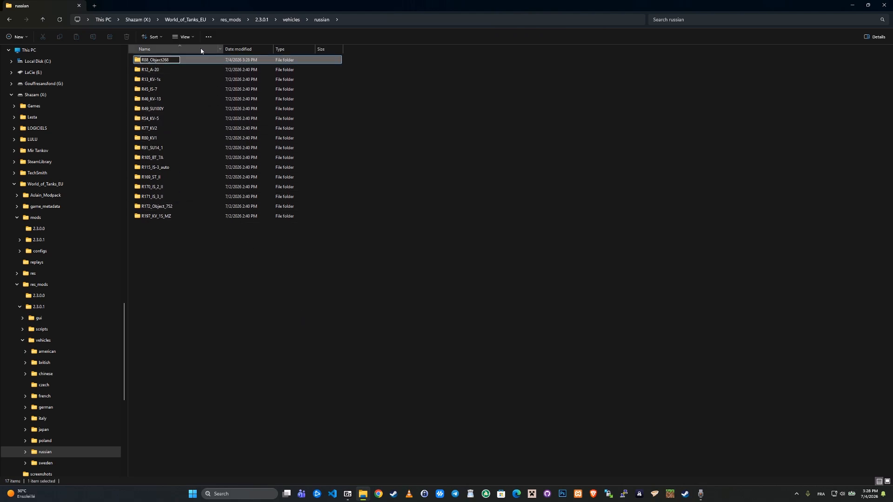
{"action": "left_click", "coordinate": [468, 136]}
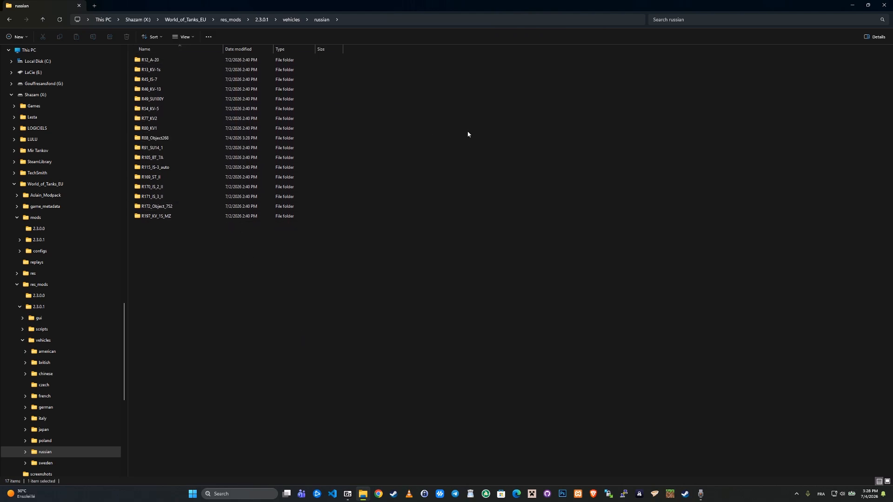
{"action": "double_click", "coordinate": [188, 139]}
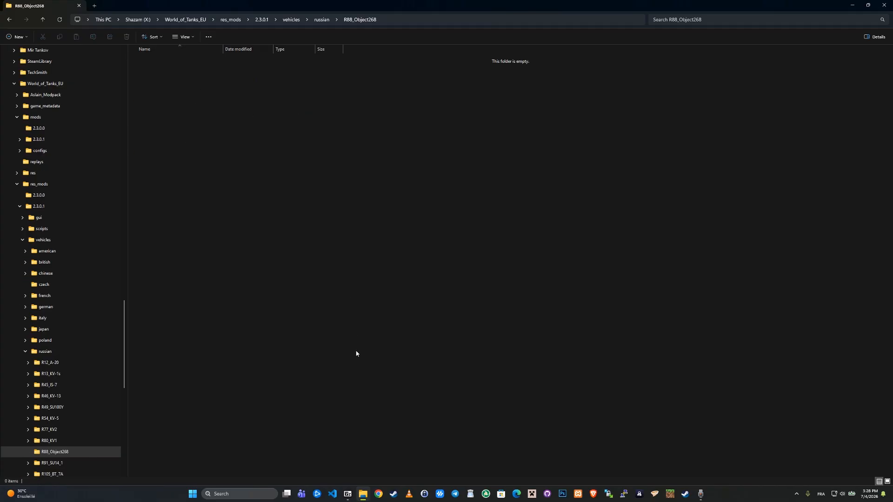
- In 7-Zip, leave the World_of_Tanks_EU package and go back to the root of drive X:
{"action": "left_click", "coordinate": [348, 494]}
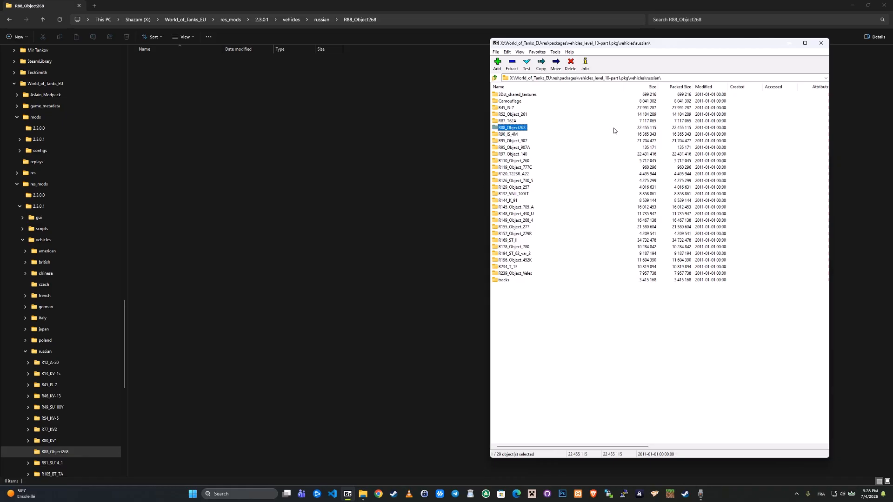
{"action": "left_click", "coordinate": [642, 353]}
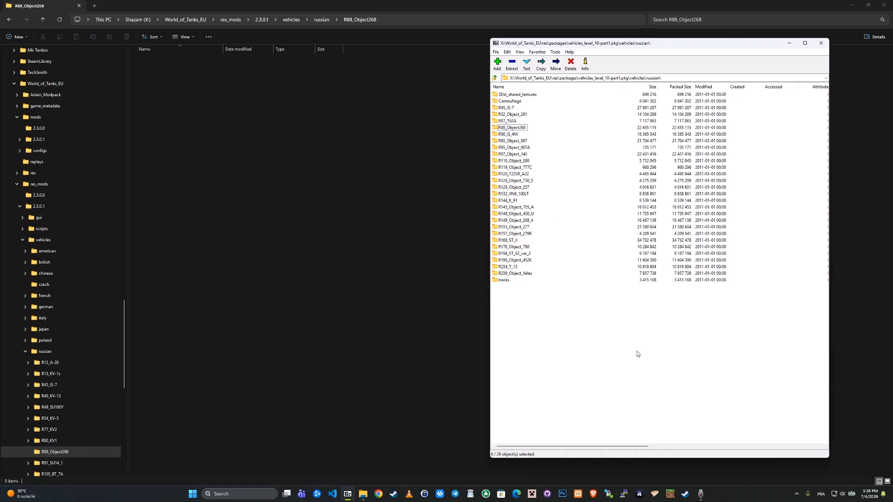
{"action": "left_click", "coordinate": [495, 78]}
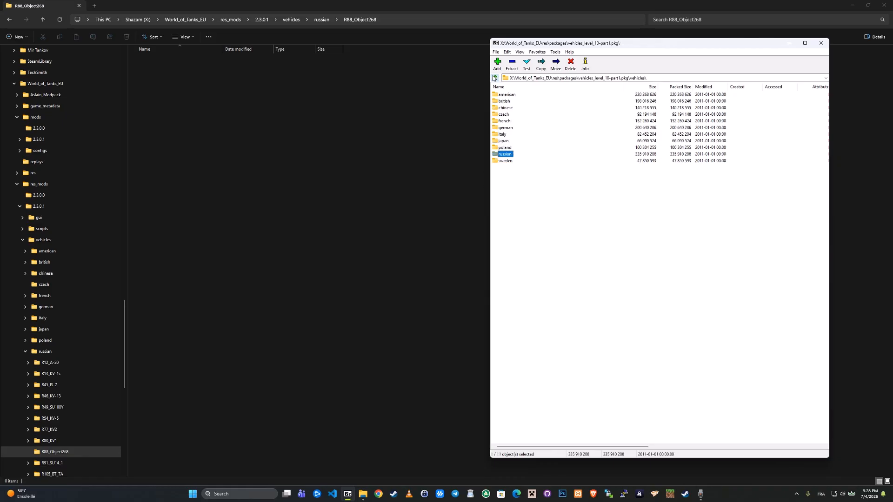
{"action": "left_click", "coordinate": [495, 78]}
{"action": "left_click", "coordinate": [495, 78]}
{"action": "left_click", "coordinate": [495, 78]}
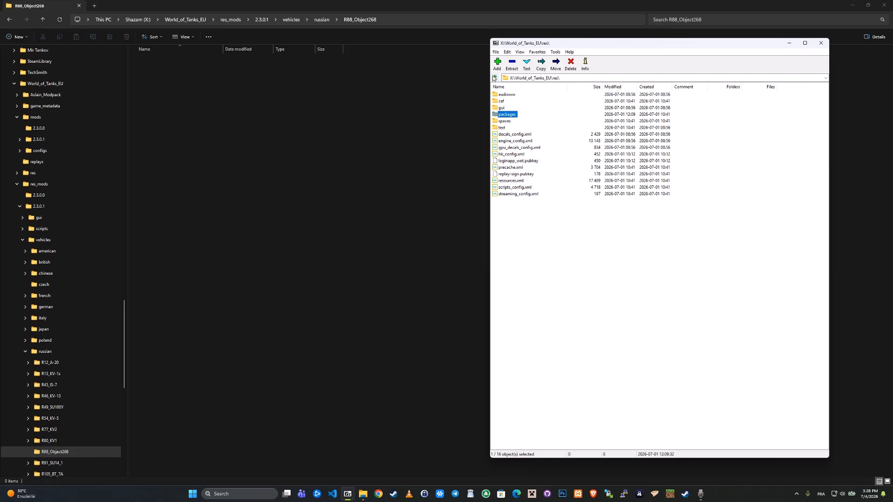
{"action": "left_click", "coordinate": [494, 78]}
{"action": "left_click", "coordinate": [495, 78]}
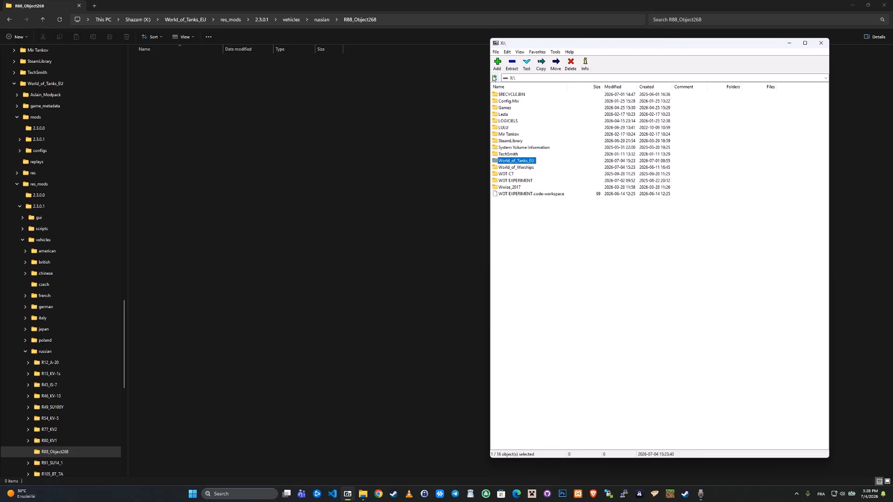
{"action": "left_click", "coordinate": [495, 78]}
{"action": "double_click", "coordinate": [505, 116]}
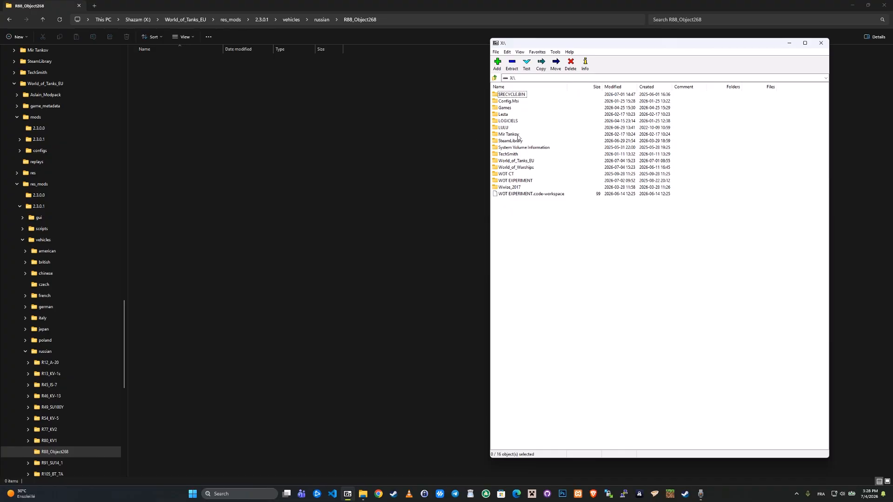
- Open vehicles\russian inside X:\Mir Tankov\Tanki\res\packages\vehicles_level_10-part1.pkg
{"action": "double_click", "coordinate": [518, 136]}
{"action": "double_click", "coordinate": [504, 96]}
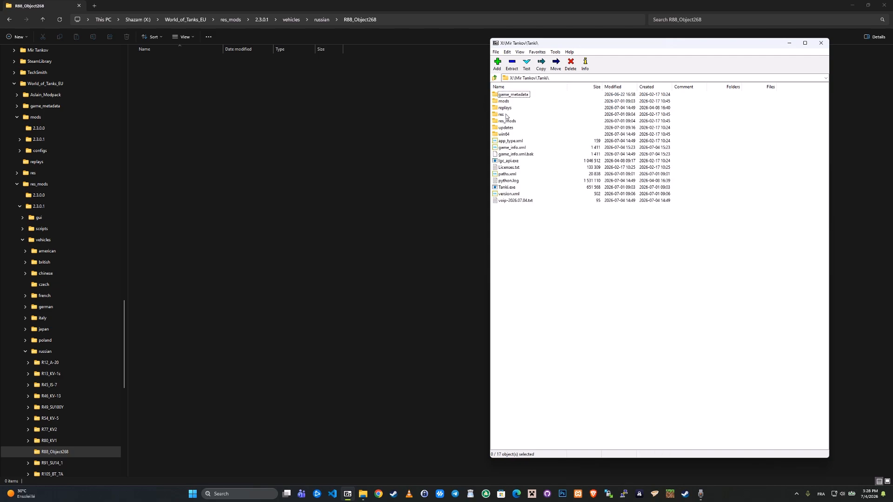
{"action": "double_click", "coordinate": [503, 115]}
{"action": "double_click", "coordinate": [507, 106]}
{"action": "double_click", "coordinate": [512, 96]}
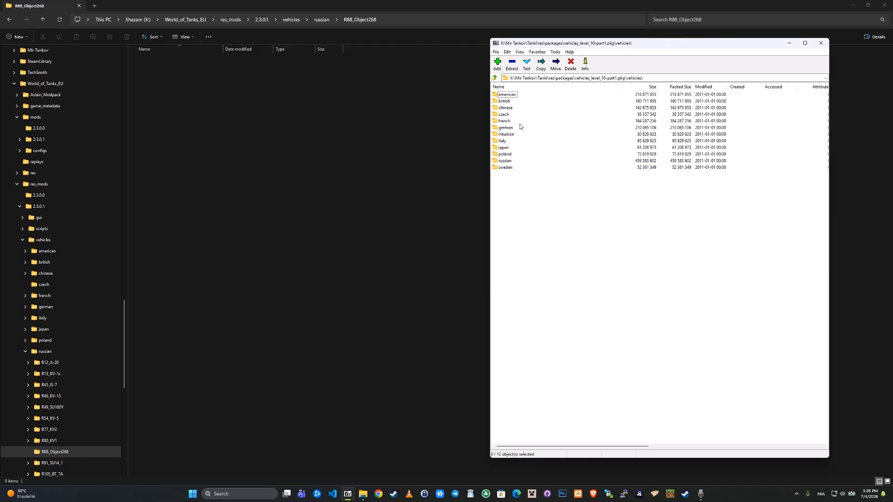
{"action": "double_click", "coordinate": [503, 162]}
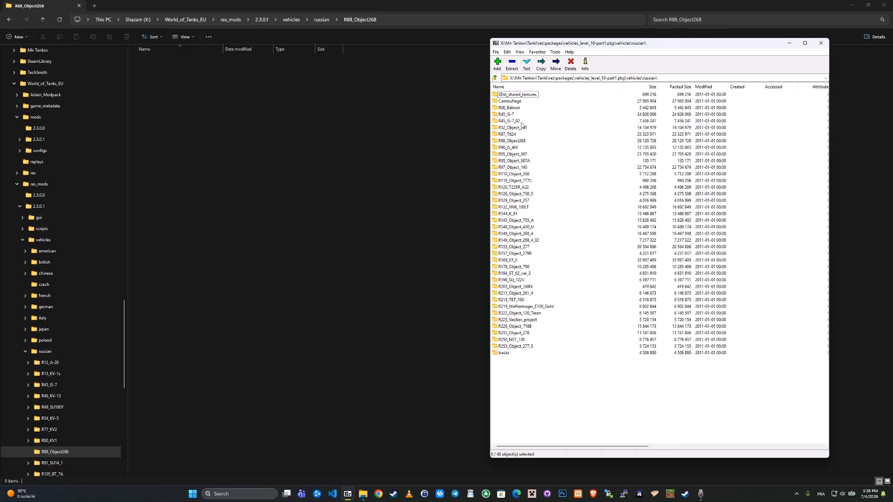
- Open the _skins folder of R88_Object268 and review the 3D style folders in it
{"action": "double_click", "coordinate": [522, 141]}
{"action": "double_click", "coordinate": [508, 122]}
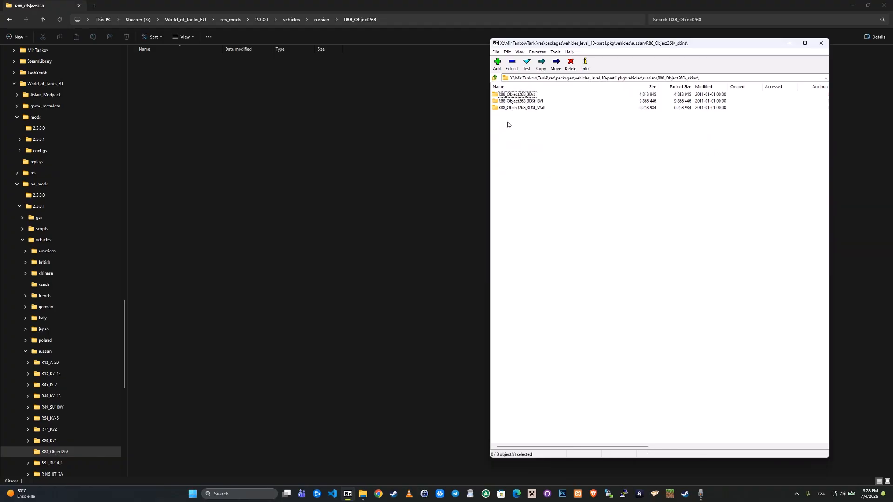
{"action": "mouse_move", "coordinate": [562, 117]}
{"action": "left_mouse_down"}
{"action": "mouse_move", "coordinate": [513, 97]}
{"action": "mouse_move", "coordinate": [552, 138]}
{"action": "mouse_move", "coordinate": [521, 92]}
{"action": "left_mouse_up"}
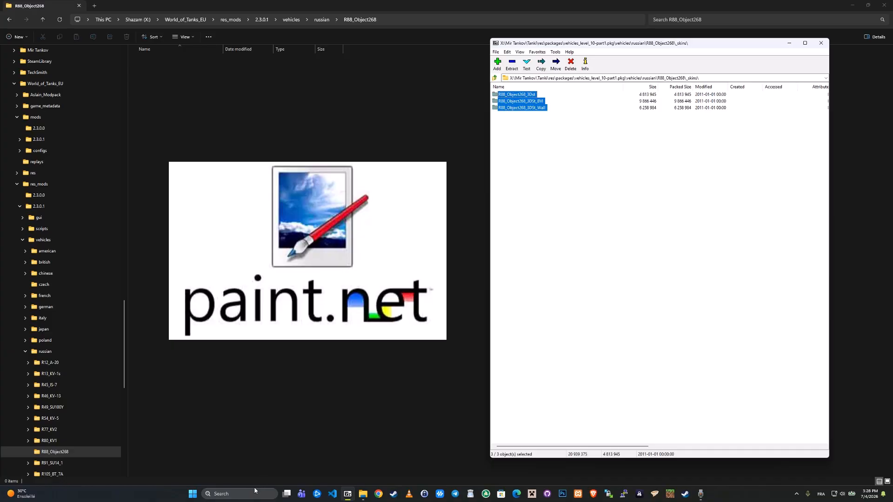
{"action": "left_click", "coordinate": [530, 113]}
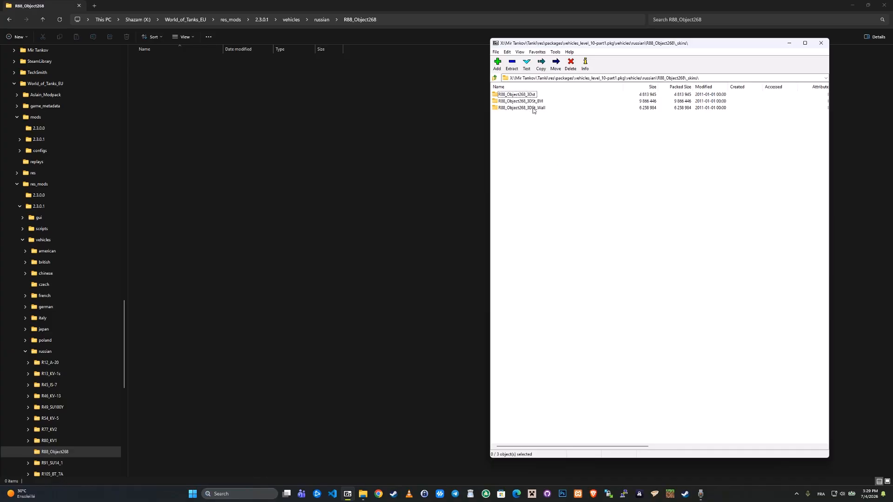
- Open the R88_Object268_3DSt_BVI skin in vehicles_level_10-part2.pkg and preview Object268_3Dst_BVI_guns_01_AM.dds in Paint.NET
{"action": "double_click", "coordinate": [533, 110]}
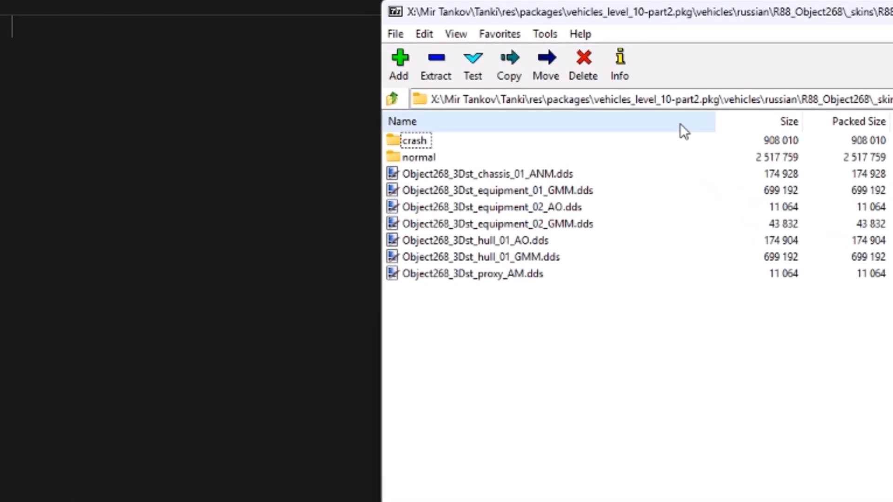
{"action": "left_click", "coordinate": [392, 98]}
{"action": "double_click", "coordinate": [453, 157]}
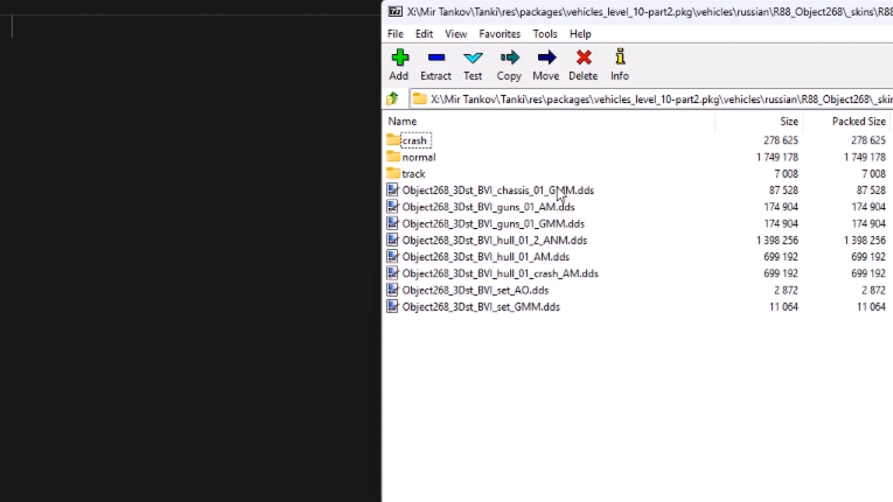
{"action": "double_click", "coordinate": [496, 208]}
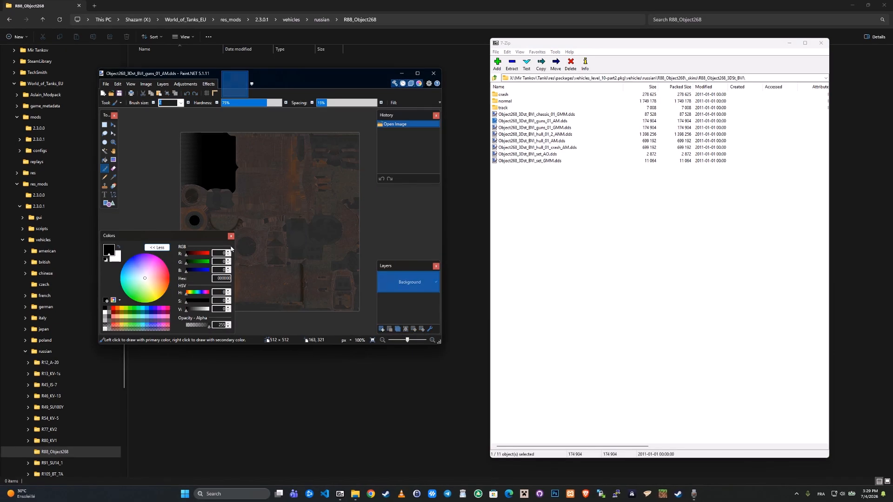
{"action": "left_click_drag", "start_coordinate": [316, 82], "coordinate": [398, 103]}
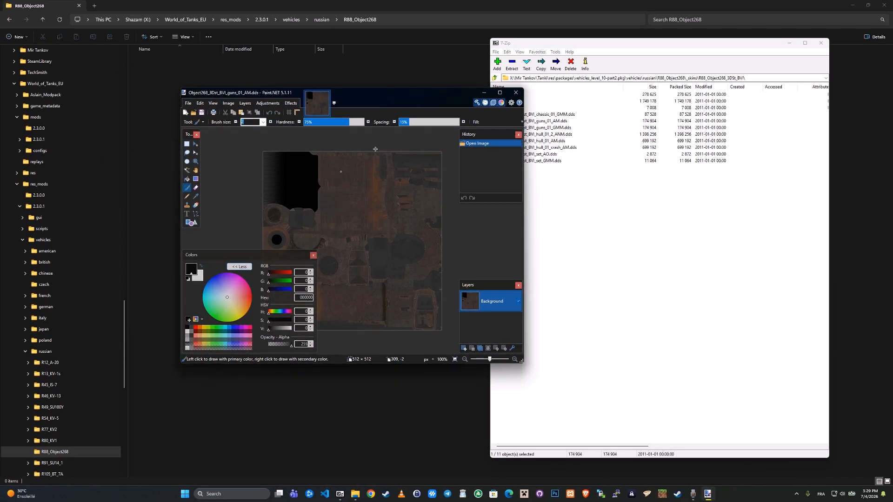
{"action": "left_click", "coordinate": [516, 92]}
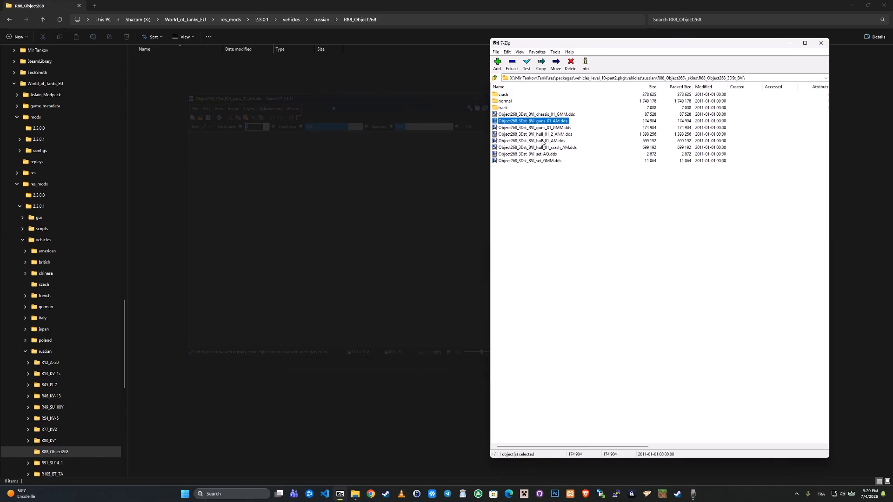
- Preview the hull texture Object268_3Dst_BVI_hull_01_AM.dds in Paint.NET and close it
{"action": "double_click", "coordinate": [552, 141]}
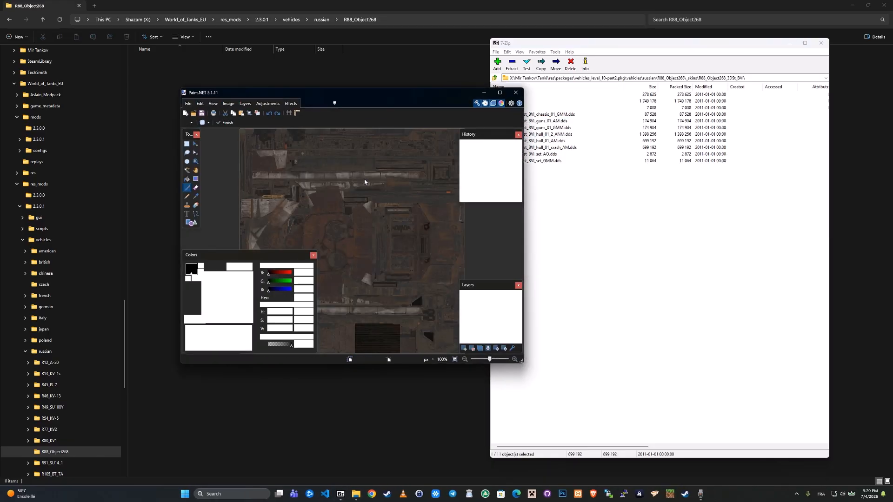
{"action": "left_click", "coordinate": [516, 90]}
{"action": "left_click", "coordinate": [473, 96]}
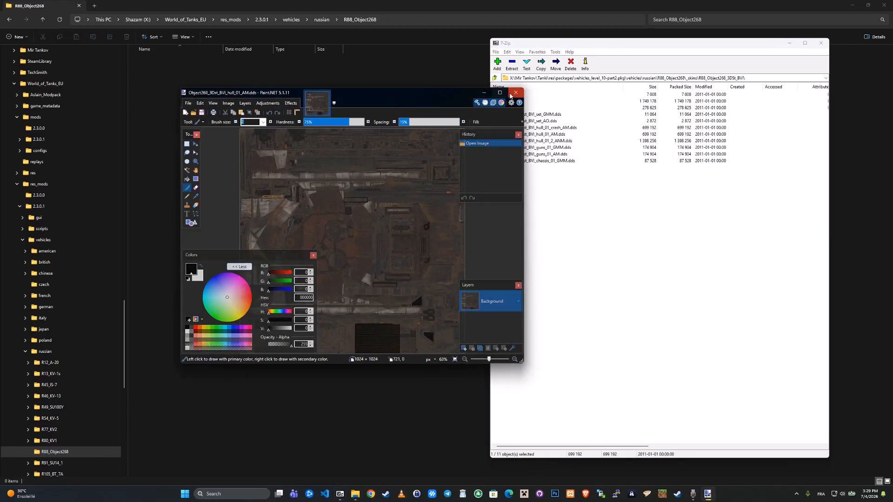
{"action": "left_click", "coordinate": [516, 93]}
- Check the R88_Object268_3Dst skin folder, and open R88_Object268_3DSt_Wall in vehicles_level_10-part3.pkg
{"action": "left_click", "coordinate": [495, 78]}
{"action": "double_click", "coordinate": [510, 108]}
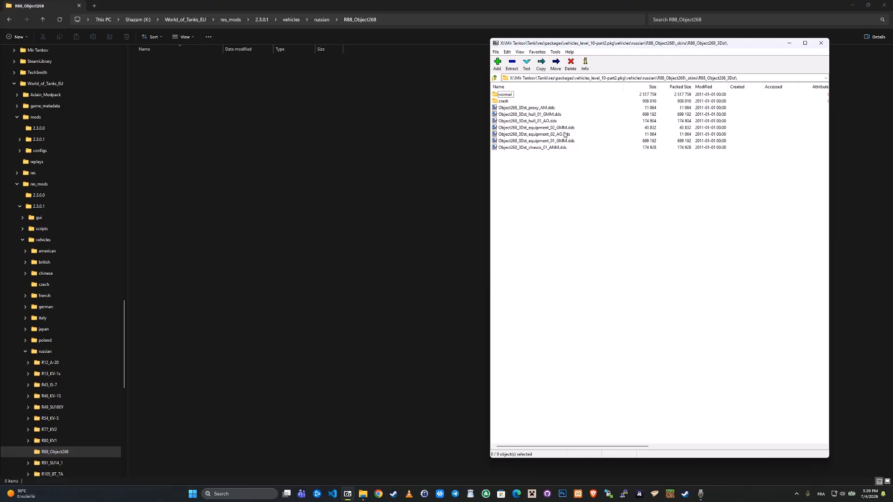
{"action": "double_click", "coordinate": [540, 109]}
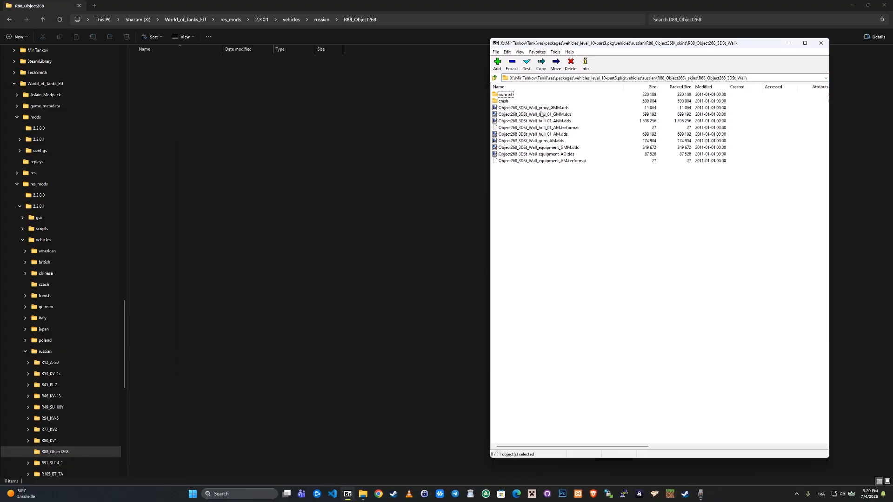
- Preview the hull texture Object268_3DSt_Wall_hull_01_AM.dds in Paint.NET and close it
{"action": "double_click", "coordinate": [548, 133]}
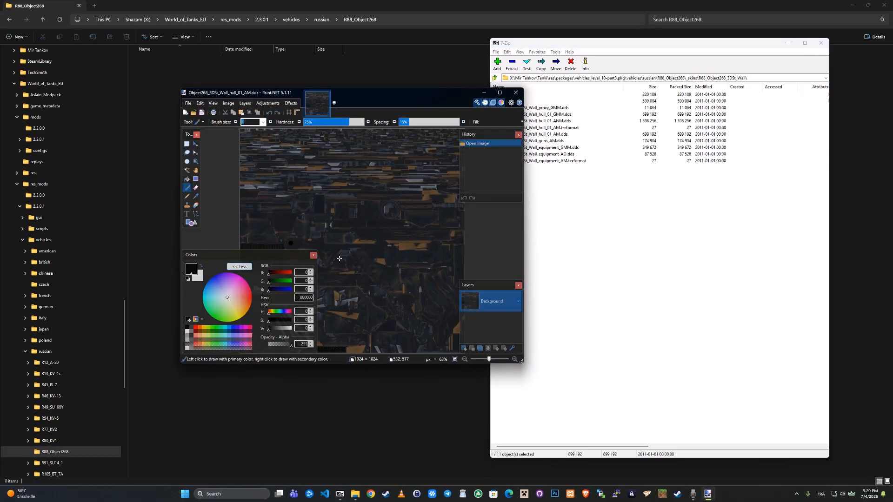
{"action": "left_click", "coordinate": [512, 92]}
{"action": "left_click", "coordinate": [512, 93]}
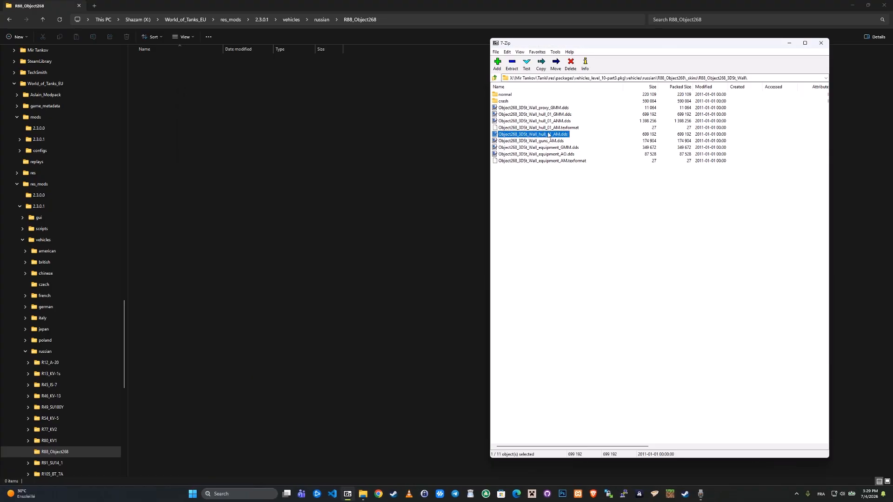
- Copy the crash and normal folders and all loose texture files of the part3 Wall skin into the res_mods R88_Object268 folder
{"action": "left_click", "coordinate": [506, 102]}
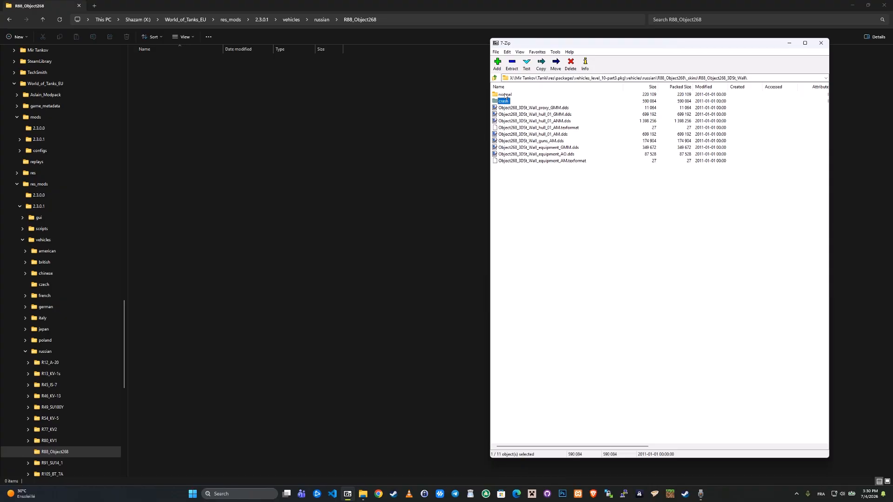
{"action": "left_click", "coordinate": [505, 95], "text": "ctrl"}
{"action": "left_click_drag", "start_coordinate": [506, 94], "coordinate": [329, 172]}
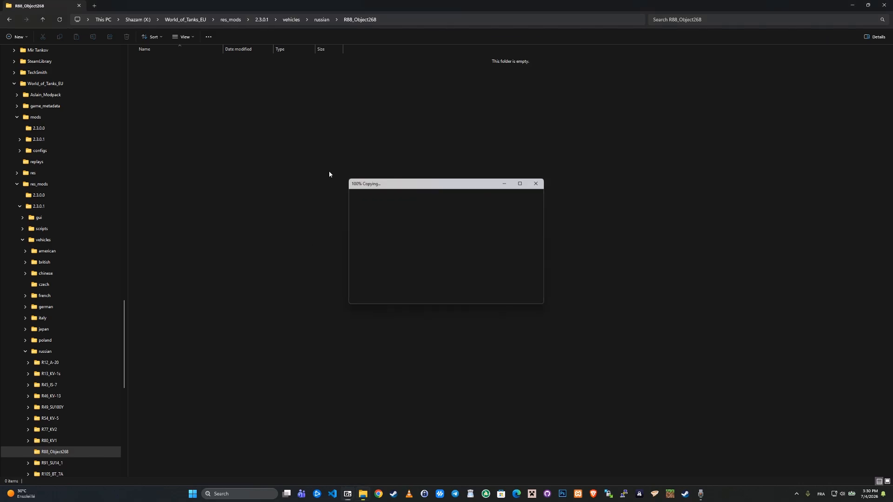
{"action": "left_click", "coordinate": [347, 494]}
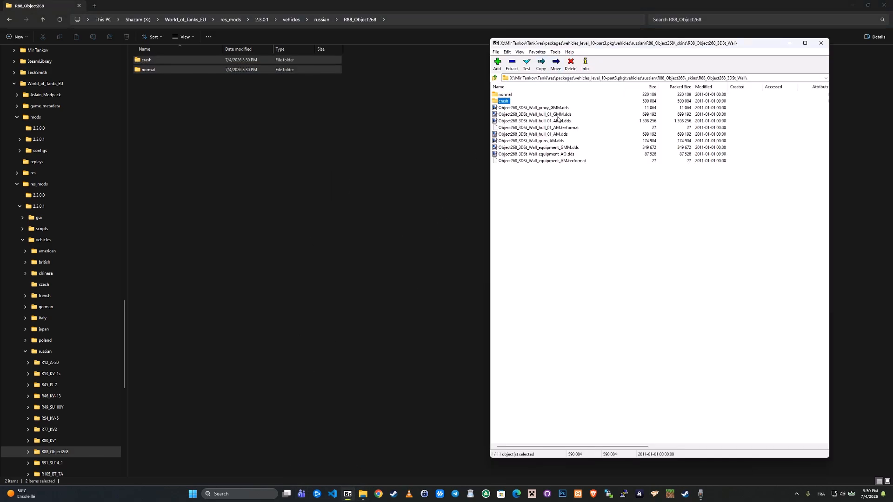
{"action": "key", "text": "Down"}
{"action": "key", "text": "shift+End"}
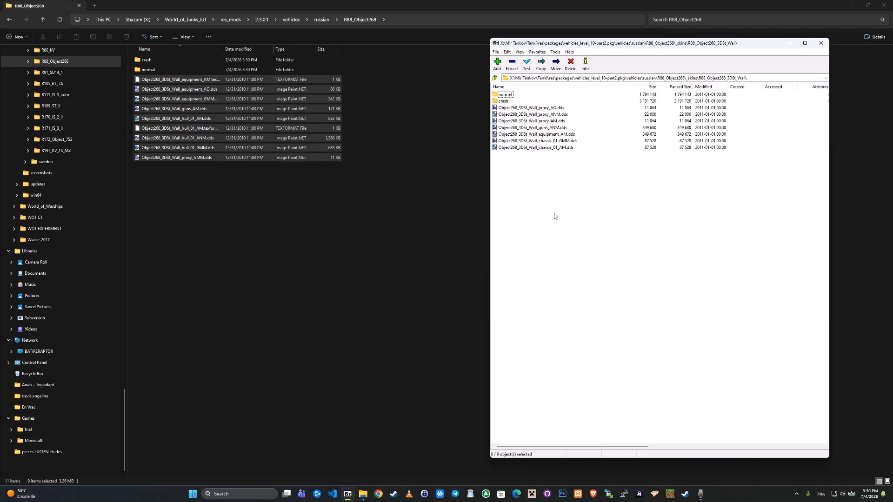
- Copy the Wall skin's folders and textures from vehicles_level_10-part2.pkg into R88_Object268, and open the same skin folder in vehicles_level_10-part1.pkg
{"action": "left_click_drag", "start_coordinate": [553, 211], "coordinate": [412, 224]}
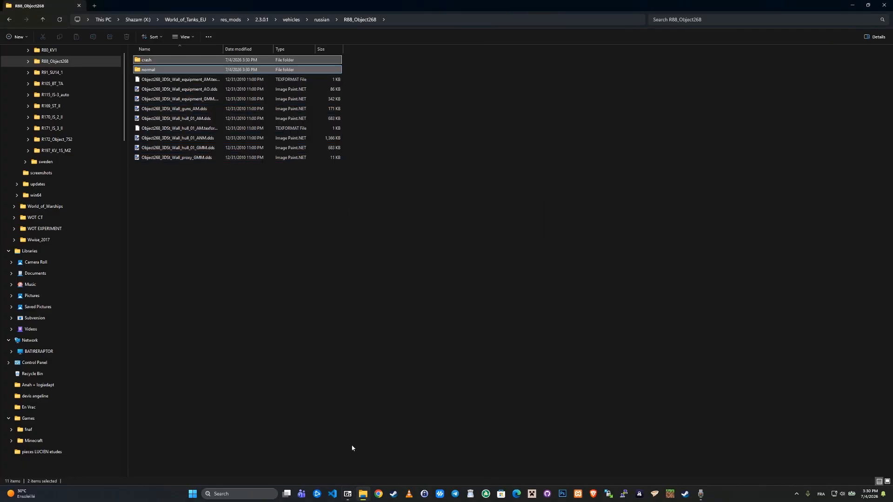
{"action": "left_click", "coordinate": [348, 495]}
{"action": "left_click", "coordinate": [618, 78]}
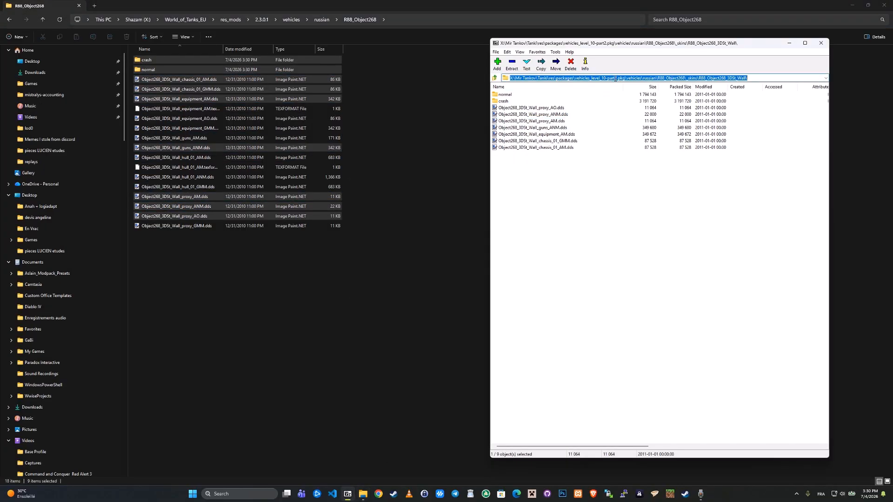
{"action": "left_click", "coordinate": [617, 78]}
{"action": "key", "text": "BackSpace"}
{"action": "type", "text": "1"}
{"action": "key", "text": "Return"}
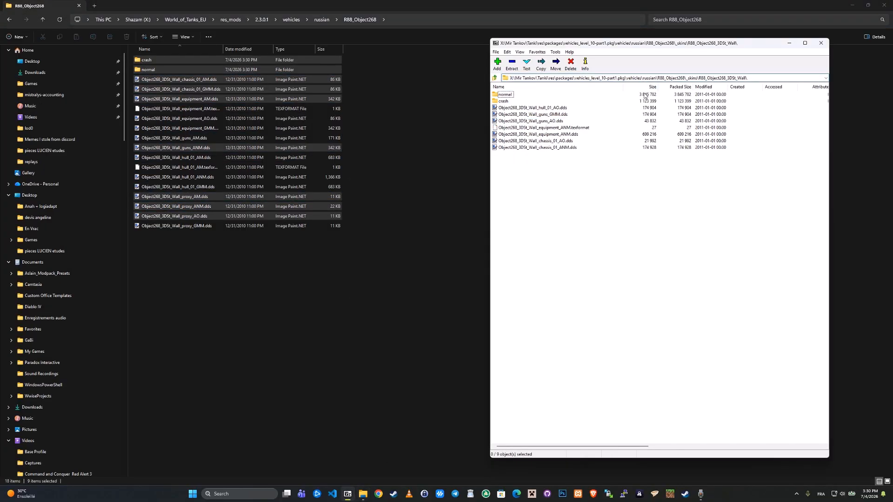
- Copy the Wall skin's crash and normal folders and all texture files from vehicles_level_10-part1.pkg into the res_mods R88_Object268 folder
{"action": "left_click_drag", "start_coordinate": [523, 193], "coordinate": [318, 199]}
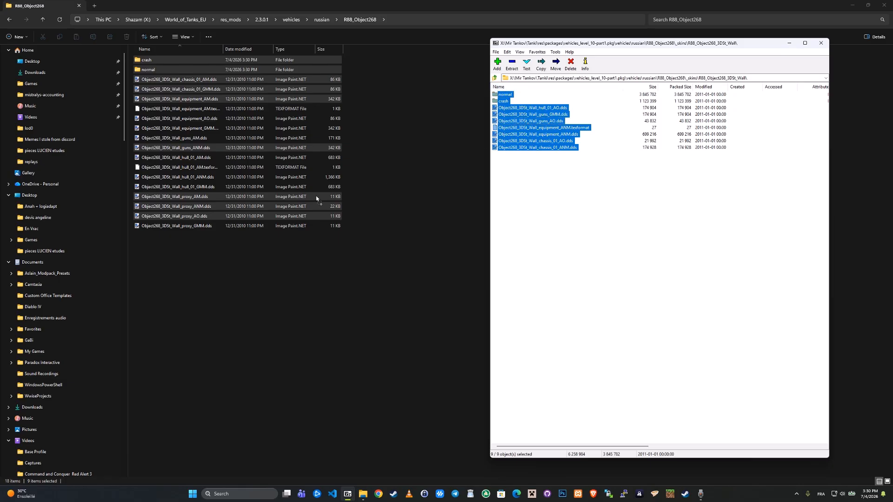
{"action": "left_click_drag", "start_coordinate": [299, 272], "coordinate": [299, 272]}
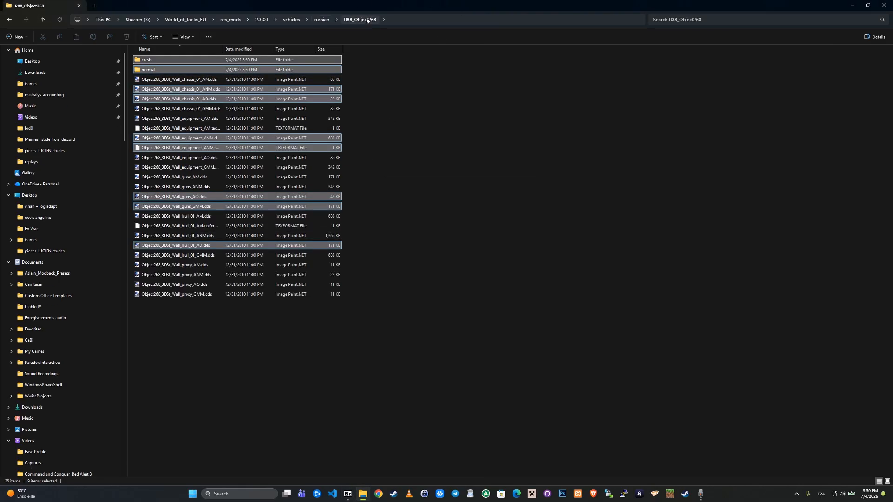
{"action": "left_click", "coordinate": [366, 207]}
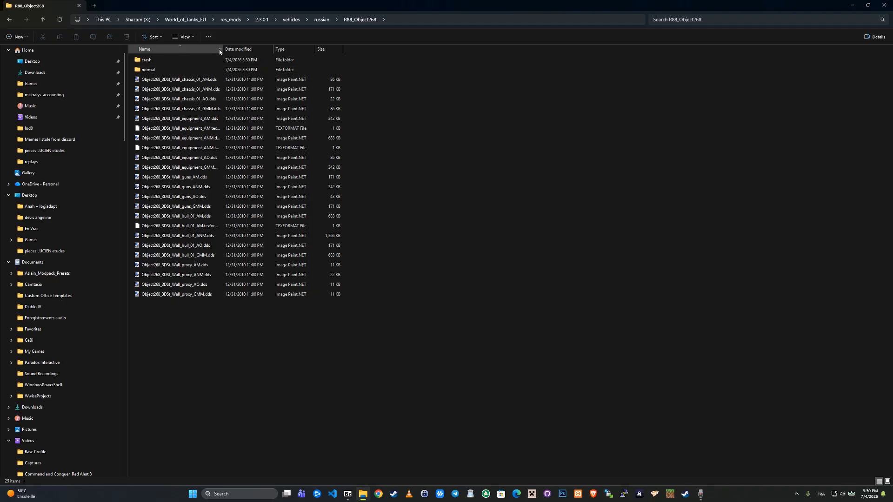
- Delete the four Object268_3DSt_Wall_proxy textures (AM, ANM, AO and GMM) from the R88_Object268 folder
{"action": "left_click_drag", "start_coordinate": [223, 45], "coordinate": [258, 45]}
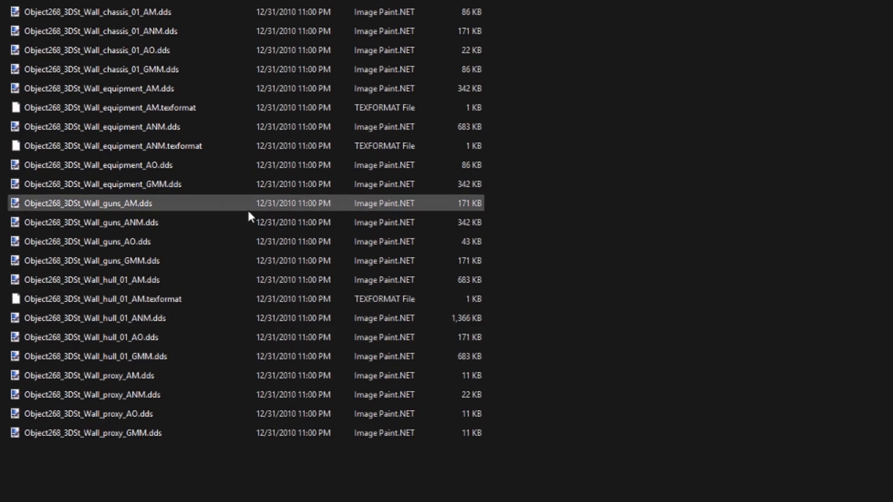
{"action": "left_click_drag", "start_coordinate": [139, 495], "coordinate": [84, 373]}
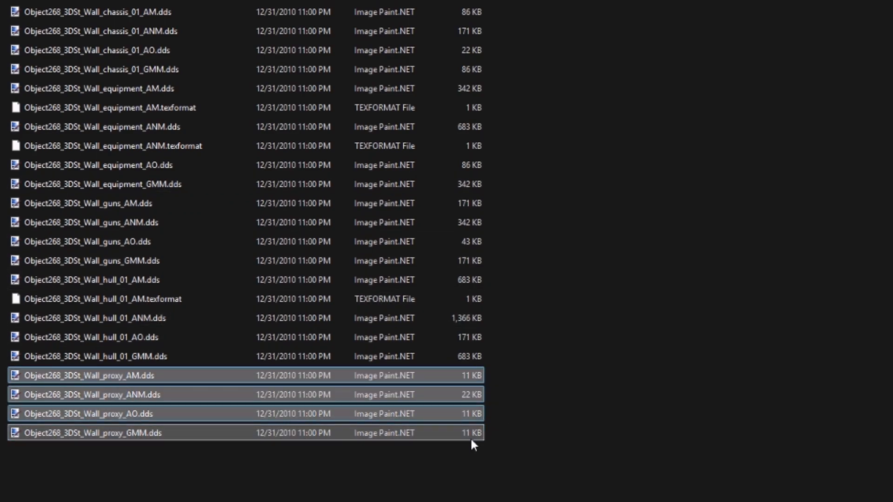
{"action": "key", "text": "Delete"}
{"action": "left_click", "coordinate": [676, 350]}
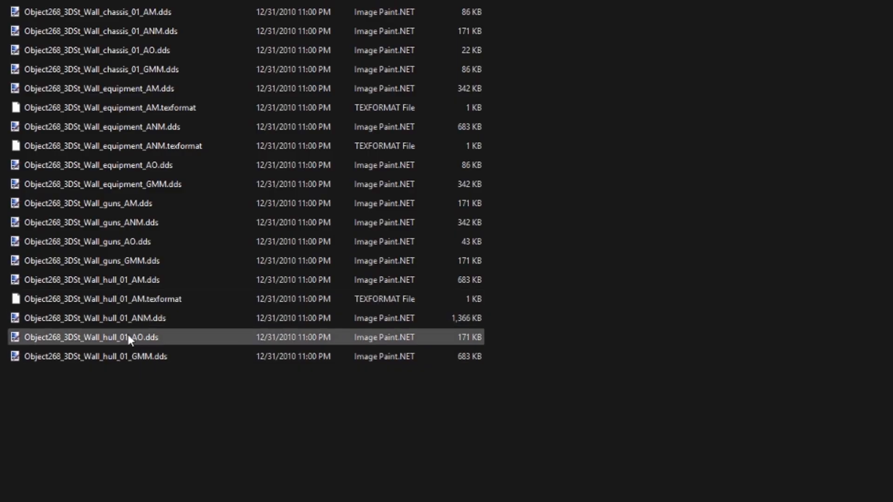
- Delete the hull_01_AM, equipment_ANM and equipment_AM .texformat files and the four chassis_01 textures from R88_Object268
{"action": "left_click", "coordinate": [141, 300]}
{"action": "key", "text": "Delete"}
{"action": "left_click", "coordinate": [665, 372]}
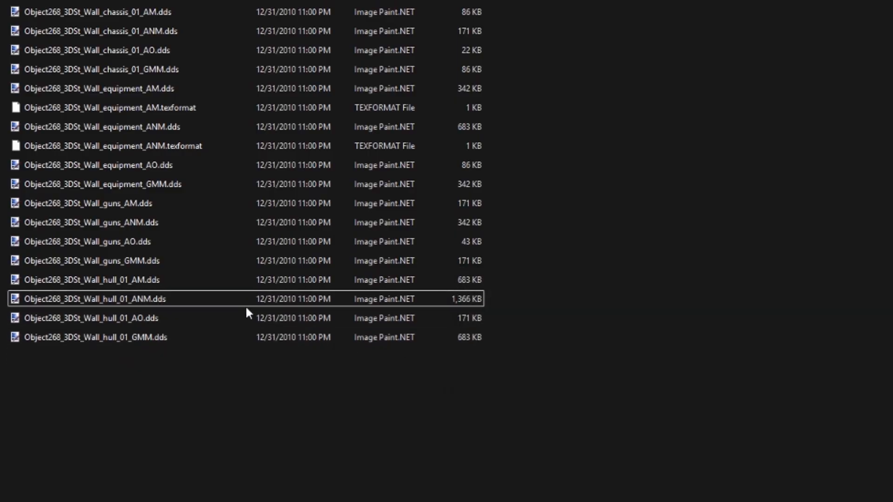
{"action": "left_click", "coordinate": [186, 145]}
{"action": "key", "text": "Delete"}
{"action": "left_click", "coordinate": [659, 373]}
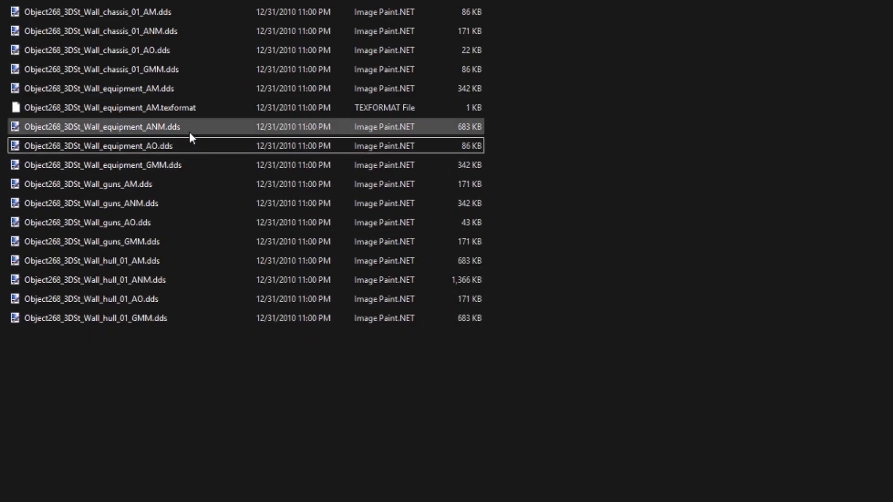
{"action": "left_click", "coordinate": [179, 108]}
{"action": "key", "text": "Delete"}
{"action": "left_click", "coordinate": [644, 370]}
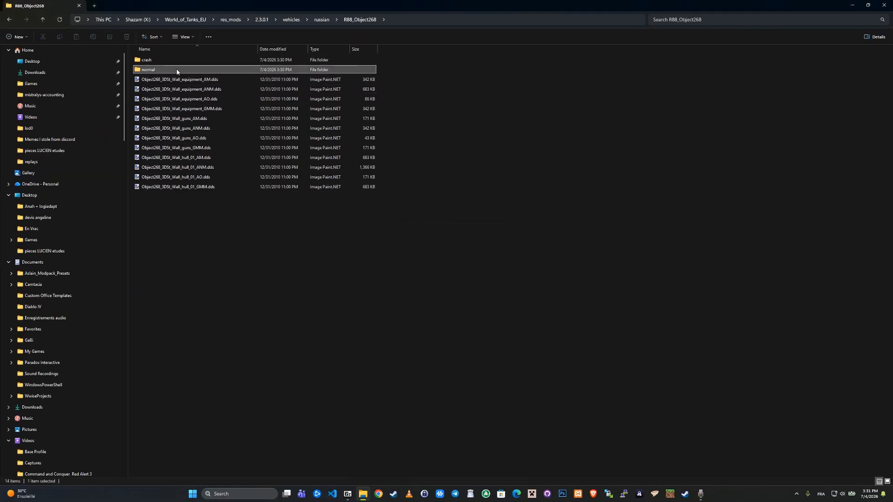
- Delete the lod1, lod2, lod3 and lod4 folders inside the normal folder of R88_Object268
{"action": "double_click", "coordinate": [177, 71]}
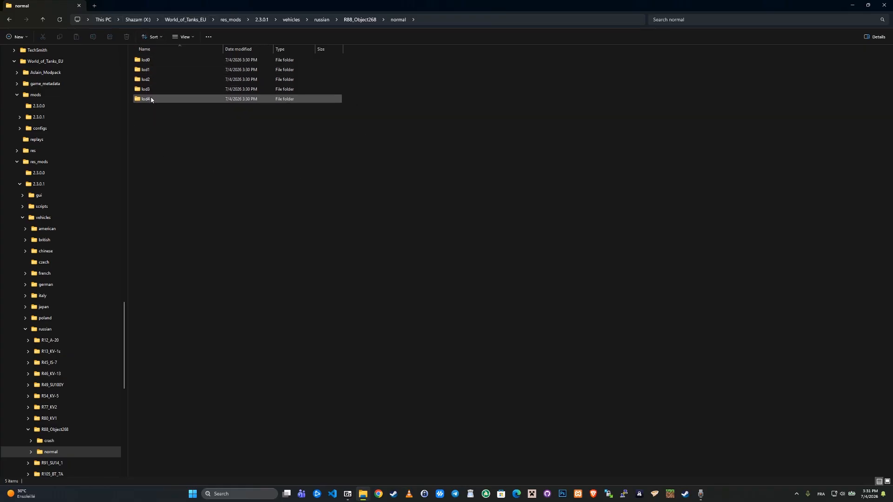
{"action": "left_click_drag", "start_coordinate": [158, 135], "coordinate": [160, 70]}
{"action": "key", "text": "Delete"}
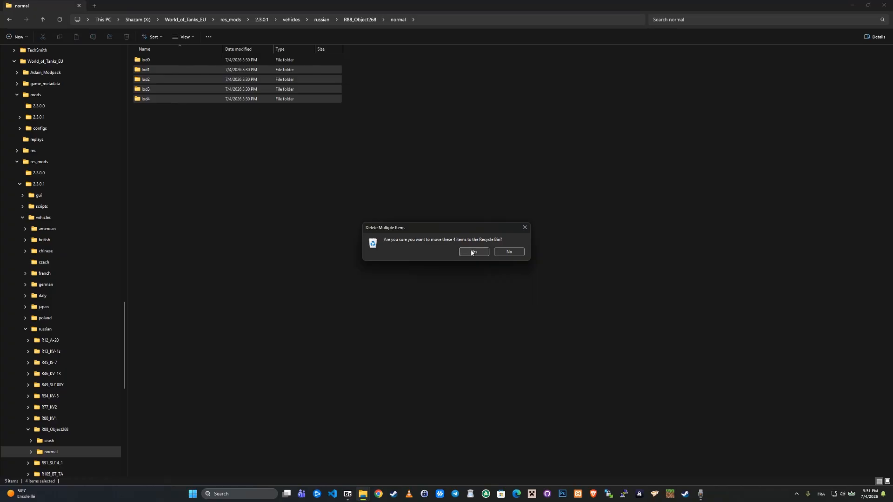
{"action": "left_click", "coordinate": [473, 252]}
- Delete the Chassis files from normal\lod0 and crash\lod0, and return to the R88_Object268 folder
{"action": "double_click", "coordinate": [153, 60]}
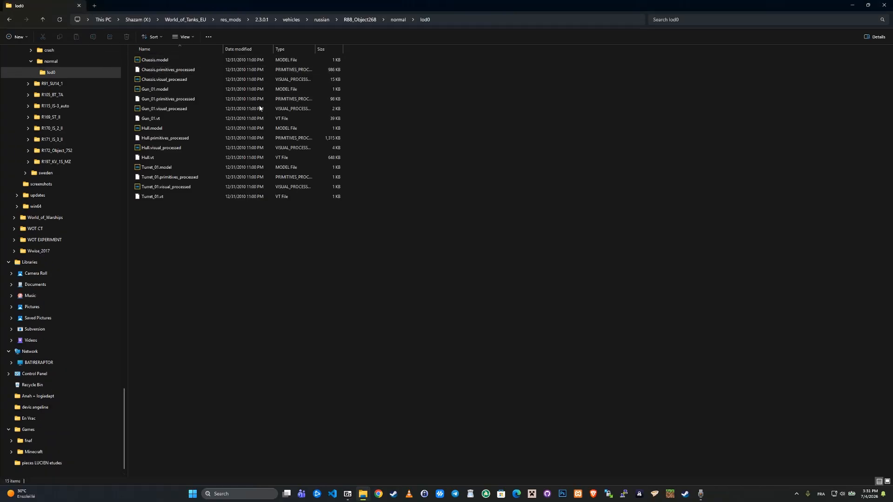
{"action": "left_click_drag", "start_coordinate": [133, 60], "coordinate": [169, 77]}
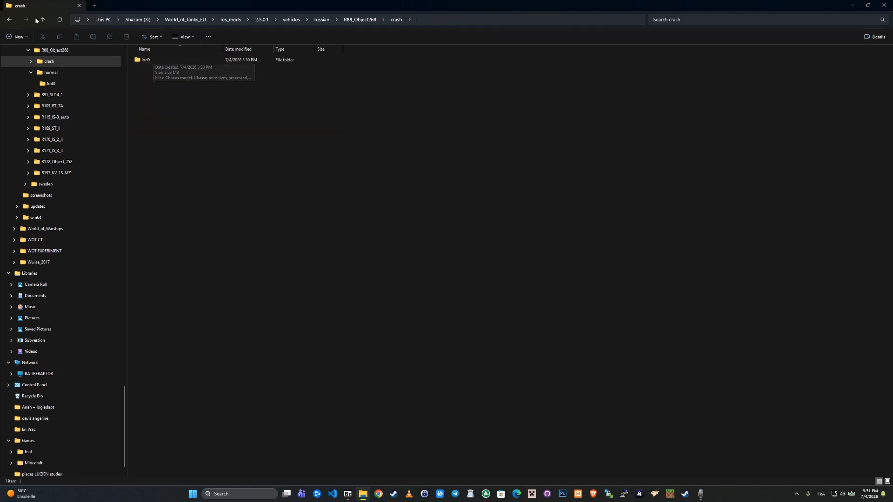
{"action": "left_click", "coordinate": [10, 19]}
{"action": "double_click", "coordinate": [144, 70]}
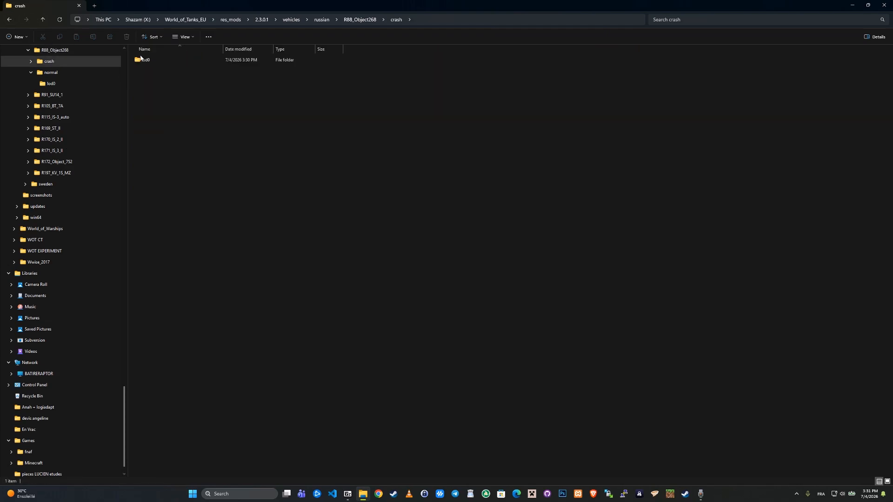
{"action": "double_click", "coordinate": [146, 62]}
{"action": "left_click_drag", "start_coordinate": [133, 66], "coordinate": [150, 80]}
{"action": "key", "text": "Delete"}
{"action": "left_click", "coordinate": [467, 252]}
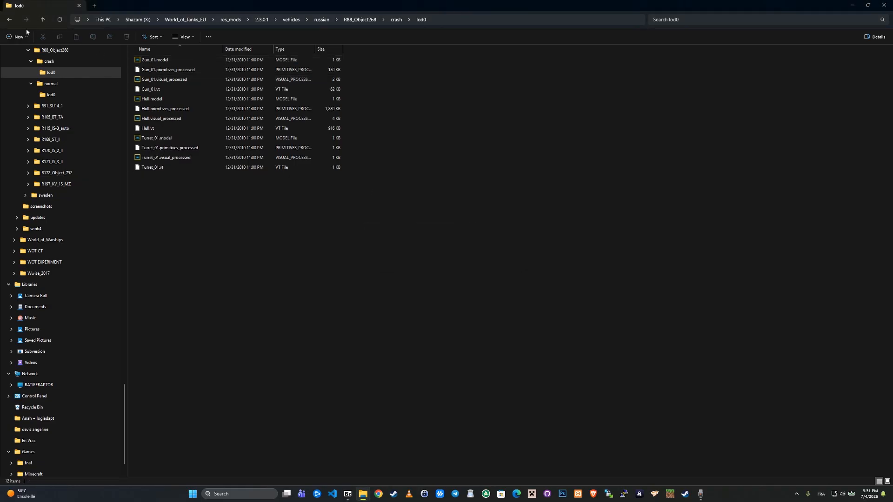
{"action": "left_click", "coordinate": [13, 20]}
{"action": "left_click", "coordinate": [13, 21]}
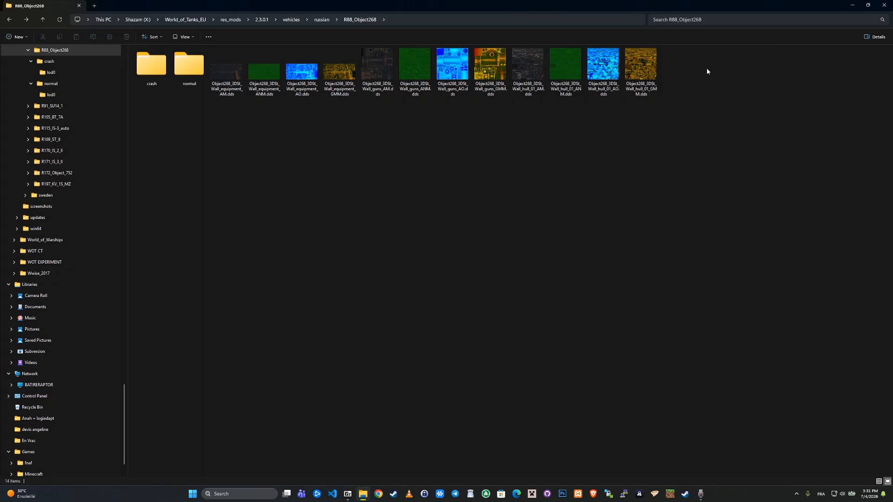
- Open Gun_01.model from normal\lod0 and delete its parent and extent lines
{"action": "double_click", "coordinate": [190, 74]}
{"action": "double_click", "coordinate": [166, 62]}
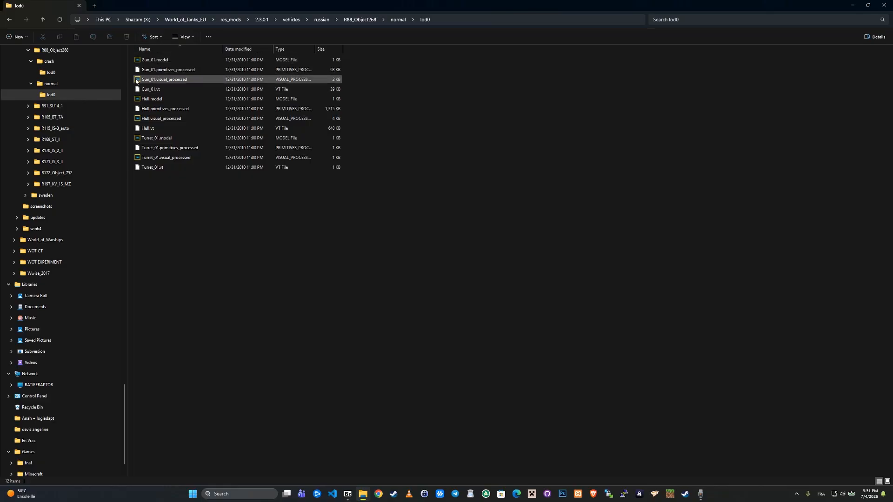
{"action": "double_click", "coordinate": [169, 59]}
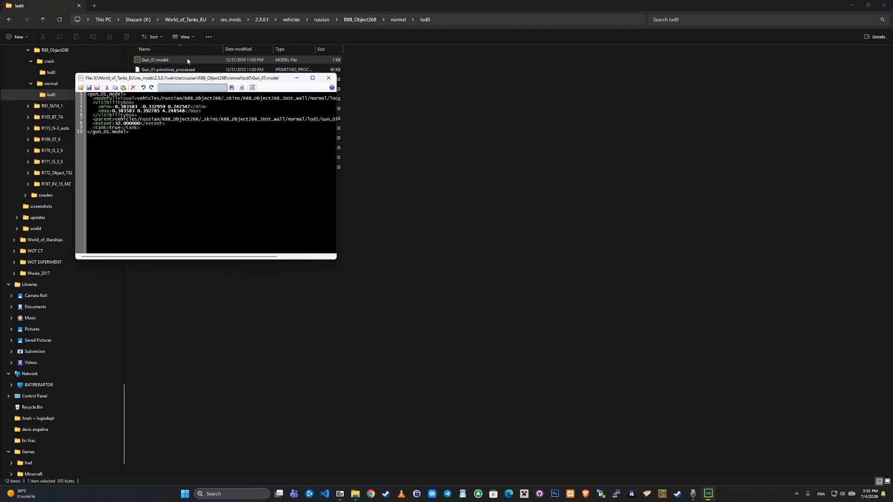
{"action": "double_click", "coordinate": [260, 78]}
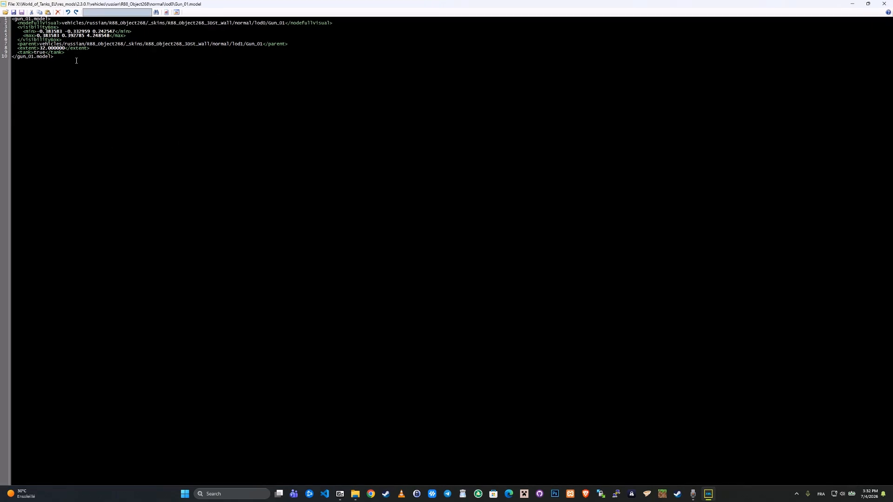
{"action": "left_click_drag", "start_coordinate": [182, 6], "coordinate": [355, 1]}
{"action": "left_click_drag", "start_coordinate": [97, 49], "coordinate": [62, 40]}
{"action": "key", "text": "Delete"}
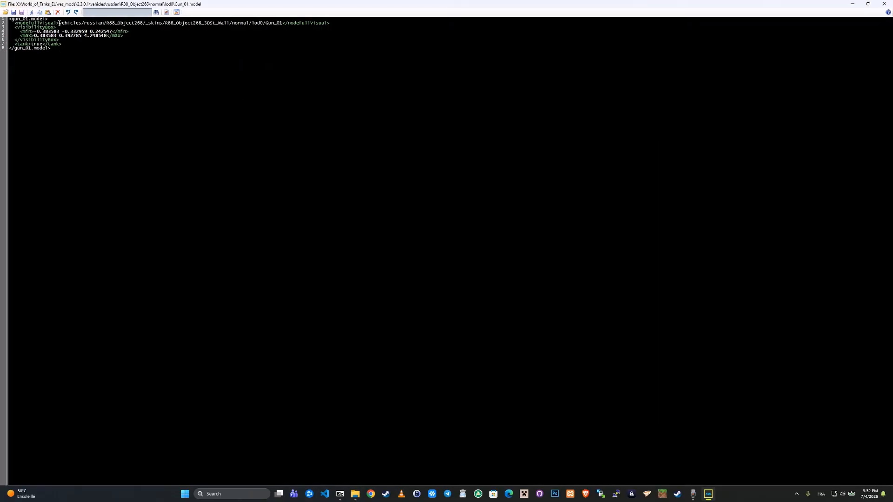
- Remove _skins/R88_Object268_3DSt_Wall/ from the nodefullvisual path in Gun_01.model, then save and close the file
{"action": "left_click_drag", "start_coordinate": [59, 23], "coordinate": [134, 25]}
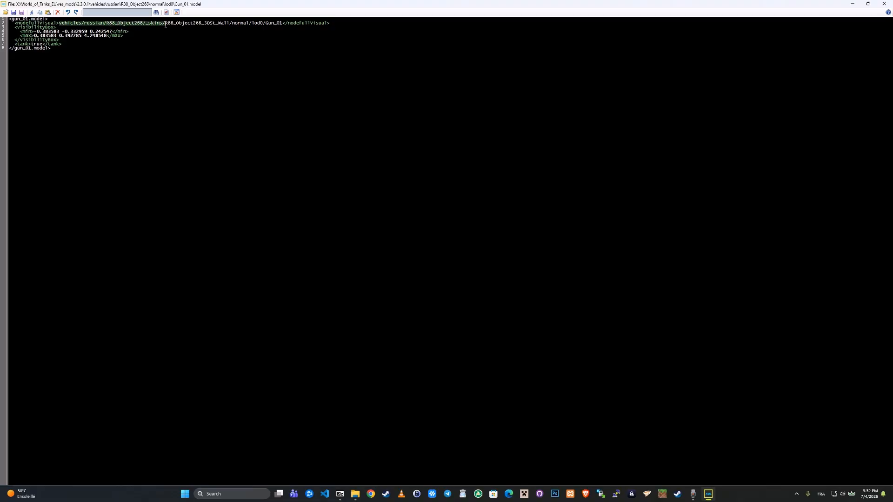
{"action": "left_click_drag", "start_coordinate": [152, 24], "coordinate": [230, 22]}
{"action": "left_click", "coordinate": [223, 26]}
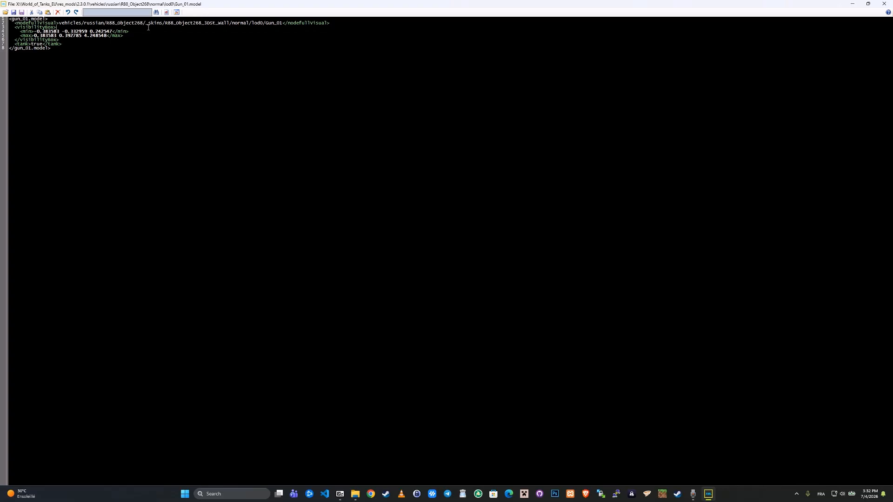
{"action": "left_click_drag", "start_coordinate": [150, 25], "coordinate": [230, 22]}
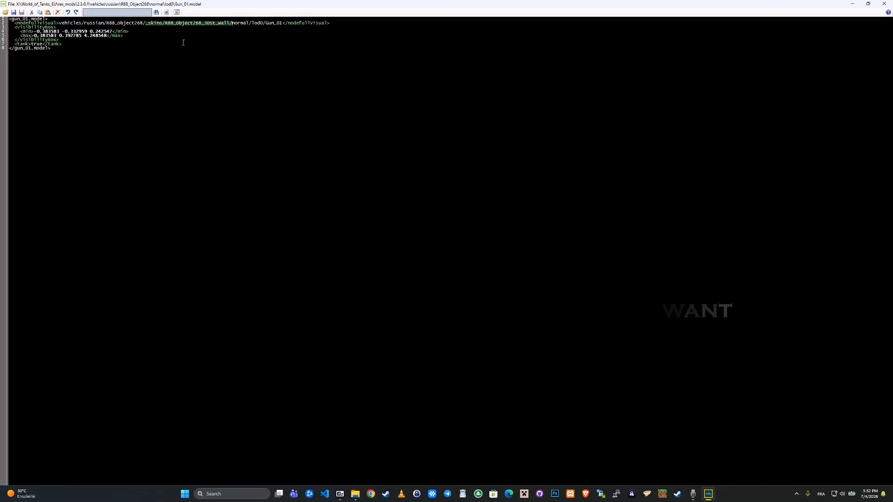
{"action": "key", "text": "Delete"}
{"action": "left_click_drag", "start_coordinate": [59, 22], "coordinate": [187, 22]}
{"action": "left_click", "coordinate": [182, 64]}
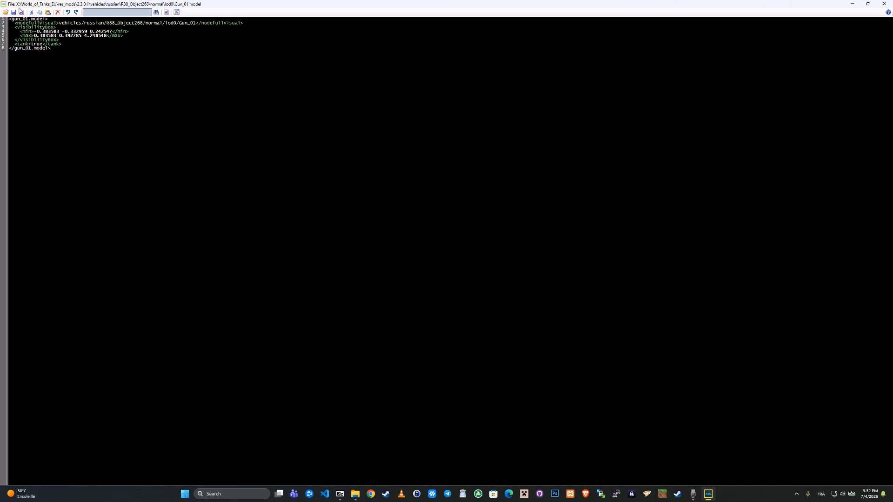
{"action": "left_click", "coordinate": [20, 11]}
{"action": "key", "text": "Return"}
{"action": "left_click", "coordinate": [884, 3]}
- Open Hull.model from normal\lod0 and delete its parent and extent lines
{"action": "double_click", "coordinate": [160, 98]}
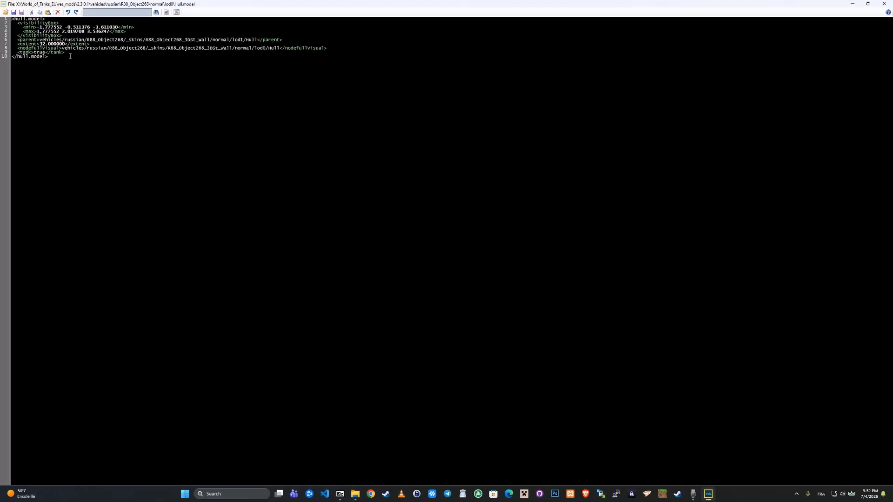
{"action": "left_click_drag", "start_coordinate": [91, 44], "coordinate": [12, 40]}
{"action": "key", "text": "BackSpace"}
{"action": "key", "text": "BackSpace"}
- Shorten the nodefullvisual path in Hull.model to vehicles/russian/R88_Object268/normal/lod0/Hull, then save and close the file
{"action": "left_click_drag", "start_coordinate": [145, 40], "coordinate": [226, 42]}
{"action": "key", "text": "BackSpace"}
{"action": "key", "text": "BackSpace"}
{"action": "key", "text": "BackSpace"}
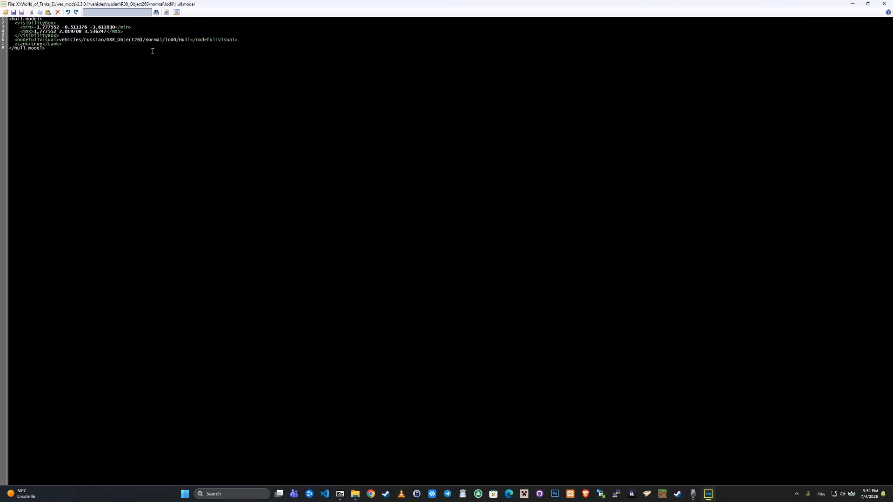
{"action": "type", "text": "8"}
{"action": "key", "text": "Delete"}
{"action": "left_click", "coordinate": [21, 12]}
{"action": "key", "text": "Return"}
{"action": "left_click", "coordinate": [884, 3]}
- Set Turret_01.model's nodefullvisual path to vehicles/russian/R88_Object268/normal/lod0/Turret_01, then save and close the file
{"action": "right_click", "coordinate": [155, 140]}
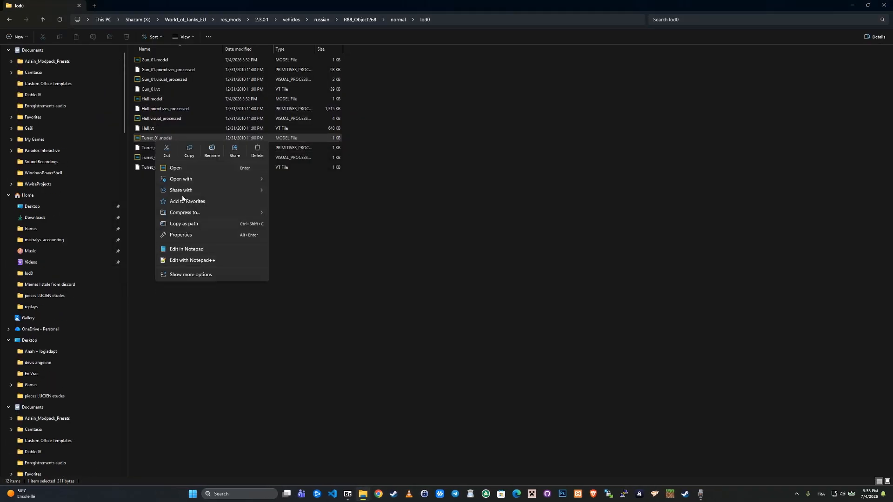
{"action": "left_click", "coordinate": [176, 168]}
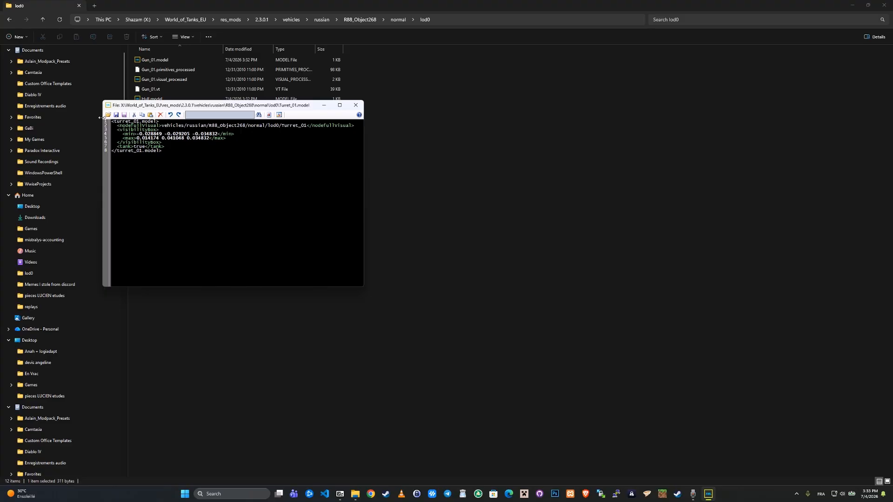
{"action": "left_click", "coordinate": [356, 105]}
- Open, re-save and close Gun_01.visual_processed, Hull.visual_processed and Turret_01.visual_processed in normal\lod0, one after another
{"action": "double_click", "coordinate": [165, 80]}
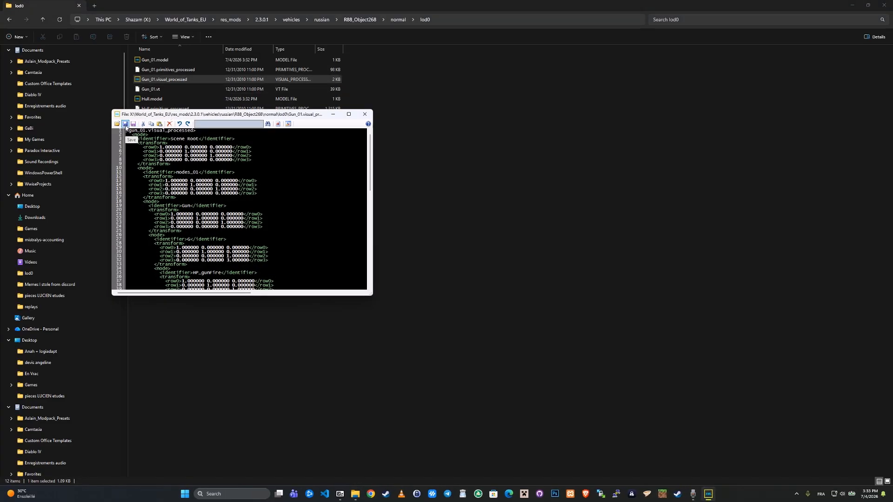
{"action": "left_click", "coordinate": [125, 124]}
{"action": "key", "text": "Return"}
{"action": "left_click", "coordinate": [365, 114]}
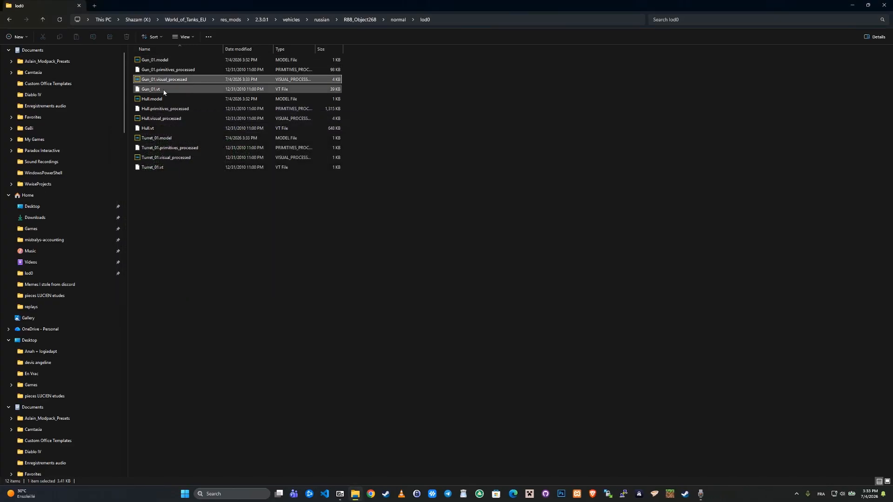
{"action": "double_click", "coordinate": [160, 119]}
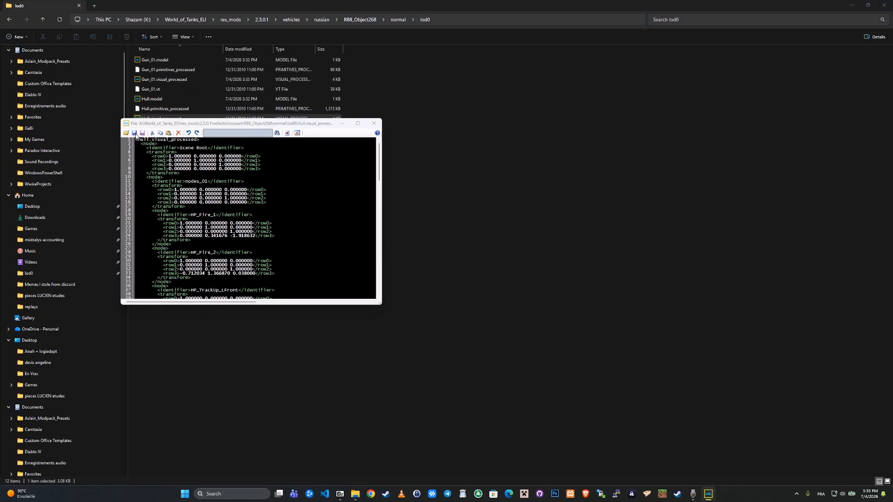
{"action": "left_click", "coordinate": [135, 134]}
{"action": "key", "text": "Return"}
{"action": "left_click", "coordinate": [374, 123]}
{"action": "double_click", "coordinate": [191, 159]}
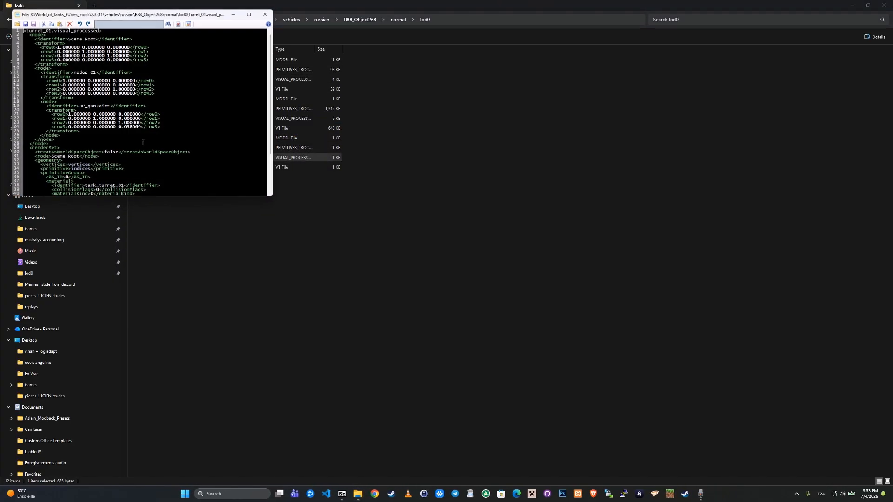
{"action": "left_click", "coordinate": [25, 23]}
{"action": "key", "text": "Return"}
{"action": "left_click", "coordinate": [264, 14]}
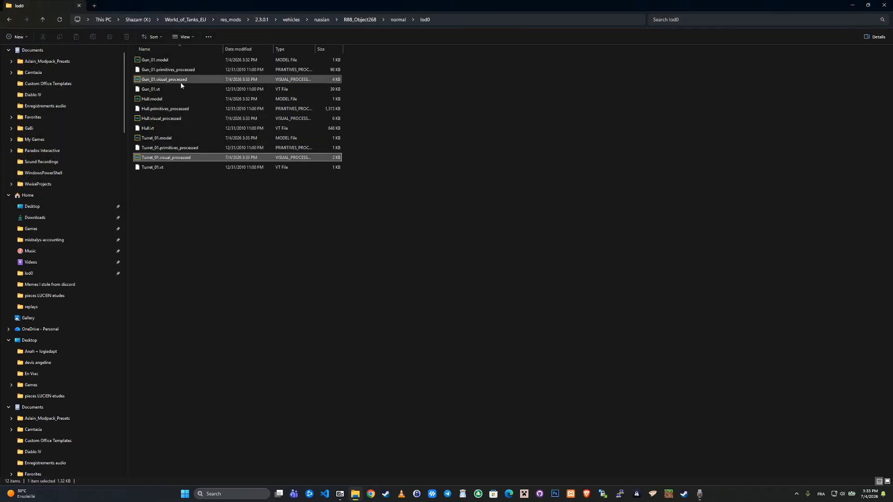
- Open Gun_01.visual_processed in Notepad++ and start a Replace with vehicles/russian/R88_Object268/_skins/R88_Object268_3DSt_Wall from the metallicGlossMap line as search text
{"action": "right_click", "coordinate": [176, 82]}
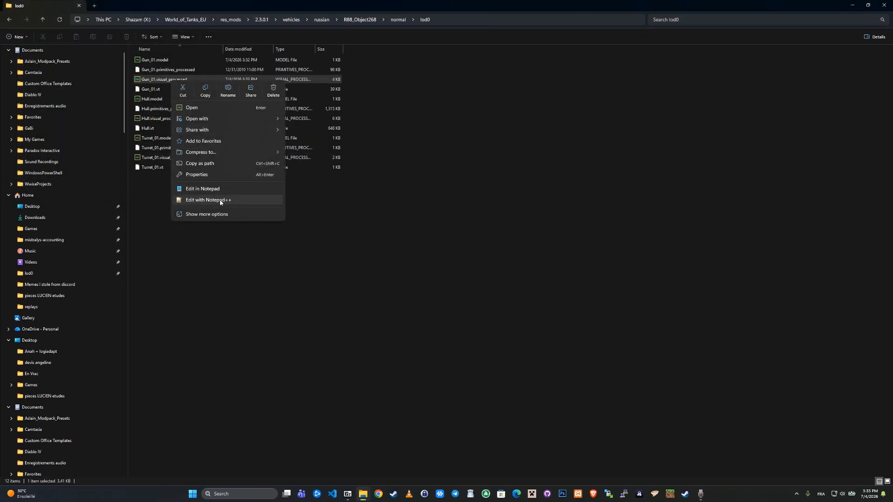
{"action": "left_click", "coordinate": [220, 202]}
{"action": "scroll", "coordinate": [397, 291], "scroll_direction": "down", "scroll_amount": 20}
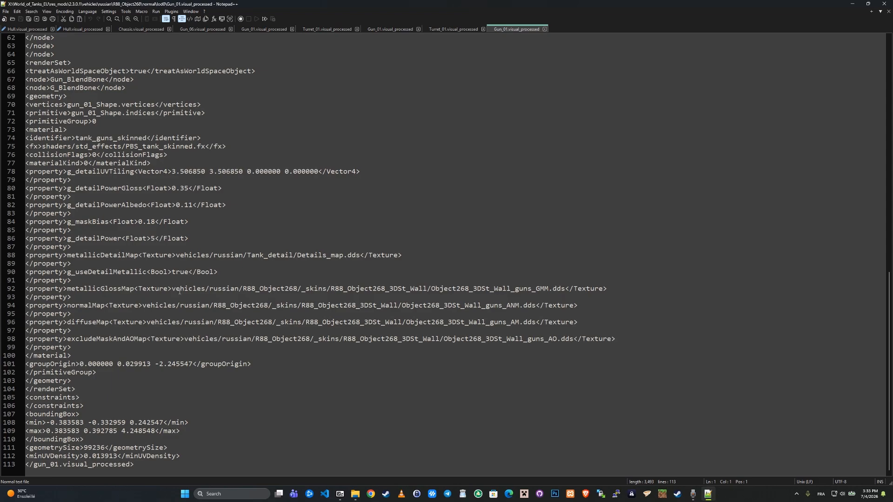
{"action": "left_click_drag", "start_coordinate": [172, 290], "coordinate": [420, 292]}
{"action": "left_click", "coordinate": [231, 293]}
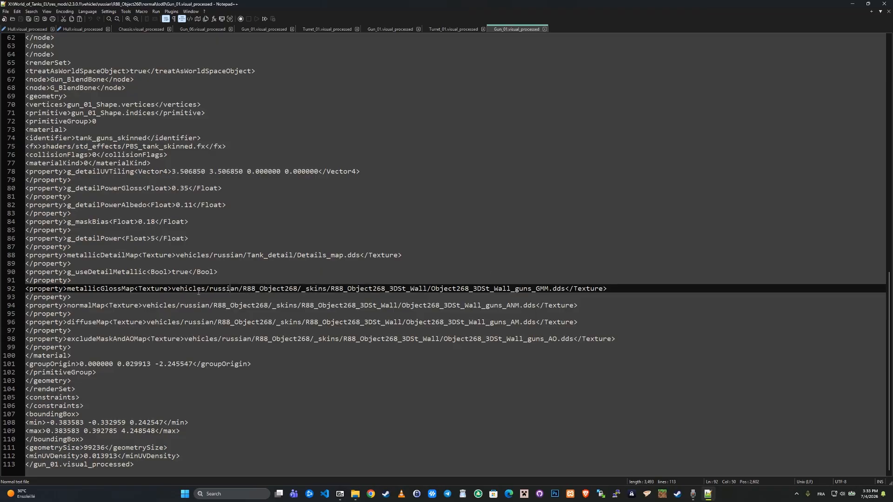
{"action": "left_click_drag", "start_coordinate": [175, 291], "coordinate": [425, 290]}
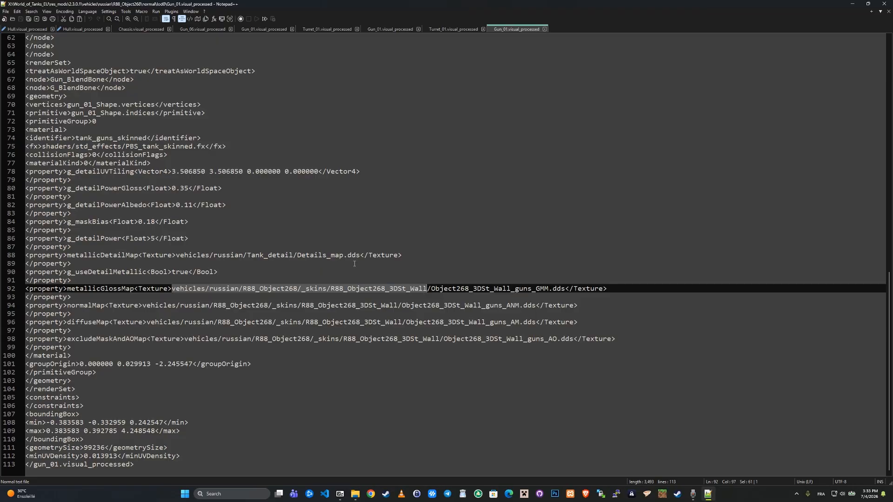
{"action": "key", "text": "ctrl+f"}
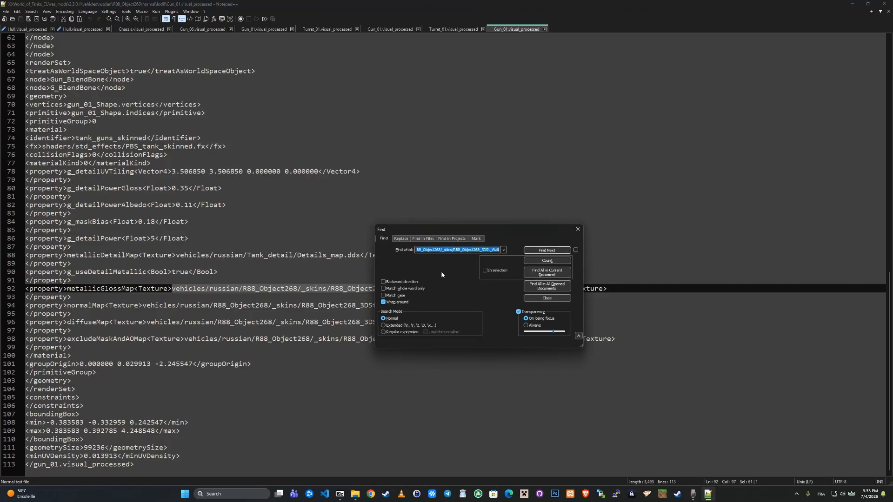
{"action": "left_click", "coordinate": [401, 238]}
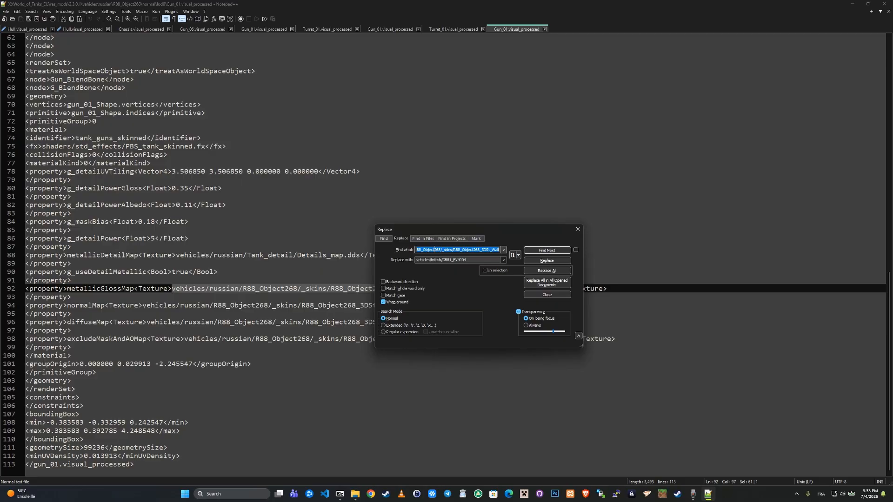
- Copy the full search path into the replacement field and move the Replace dialog clear of the texture lines
{"action": "right_click", "coordinate": [435, 250]}
{"action": "left_click", "coordinate": [459, 272]}
{"action": "double_click", "coordinate": [440, 260]}
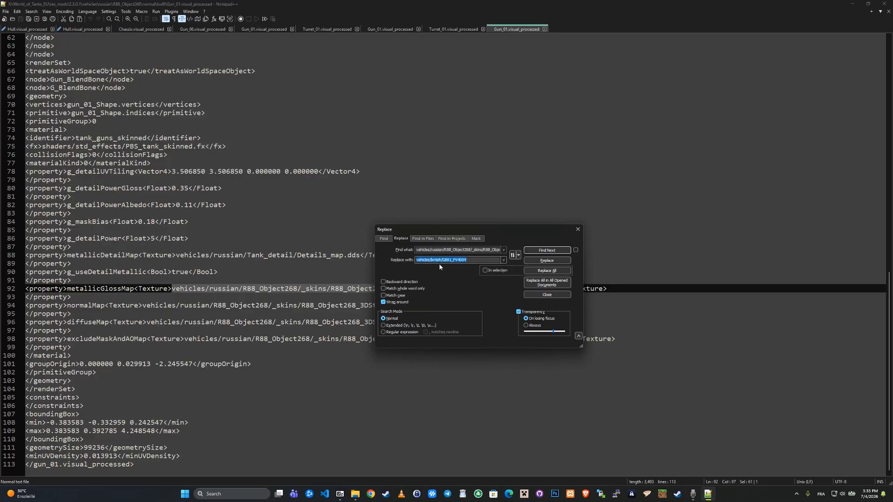
{"action": "key", "text": "ctrl+v"}
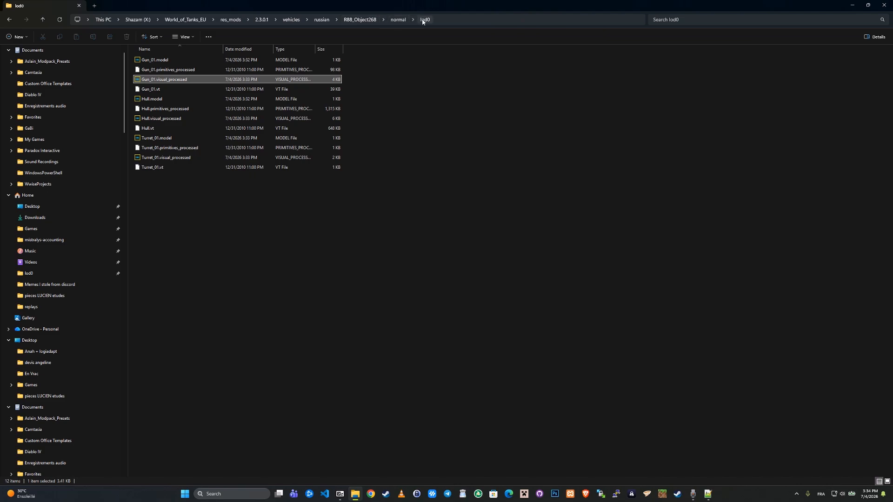
{"action": "left_click", "coordinate": [704, 495]}
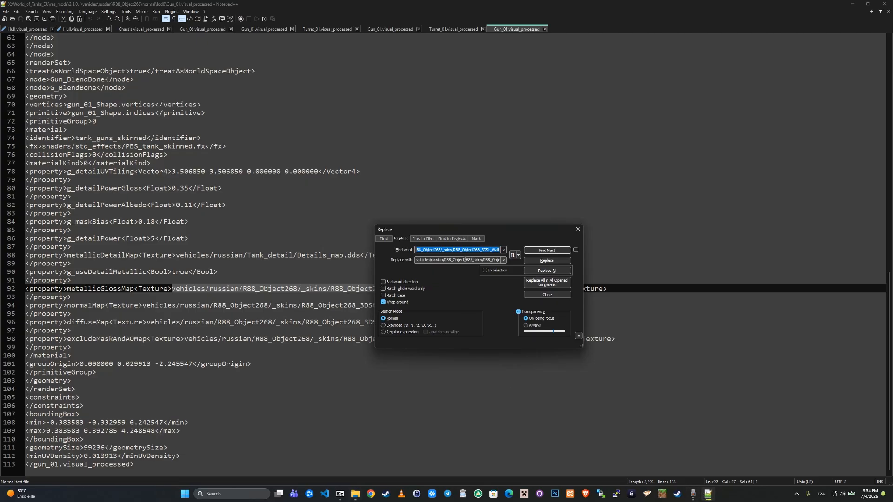
{"action": "left_click", "coordinate": [442, 251]}
{"action": "left_click_drag", "start_coordinate": [471, 230], "coordinate": [581, 285]}
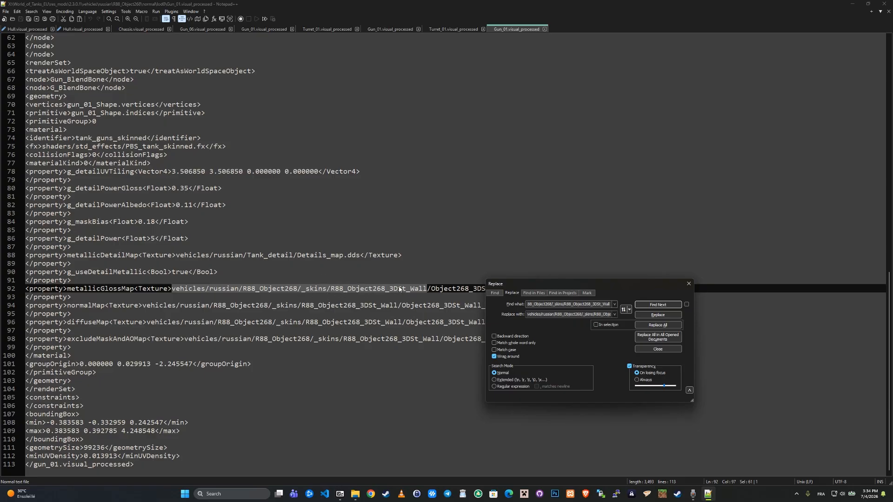
- Shorten the replacement path to vehicles/russian/R88_Object268, without a trailing slash
{"action": "left_click", "coordinate": [623, 310]}
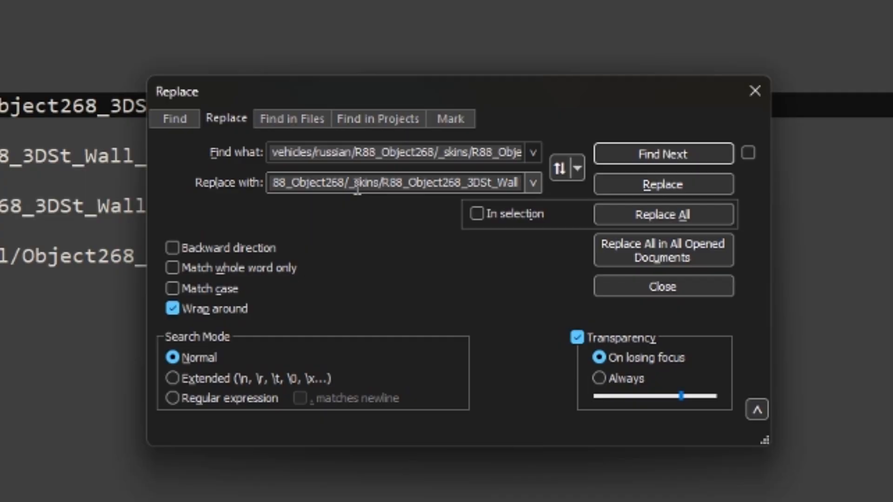
{"action": "left_click_drag", "start_coordinate": [351, 184], "coordinate": [530, 184]}
{"action": "key", "text": "BackSpace"}
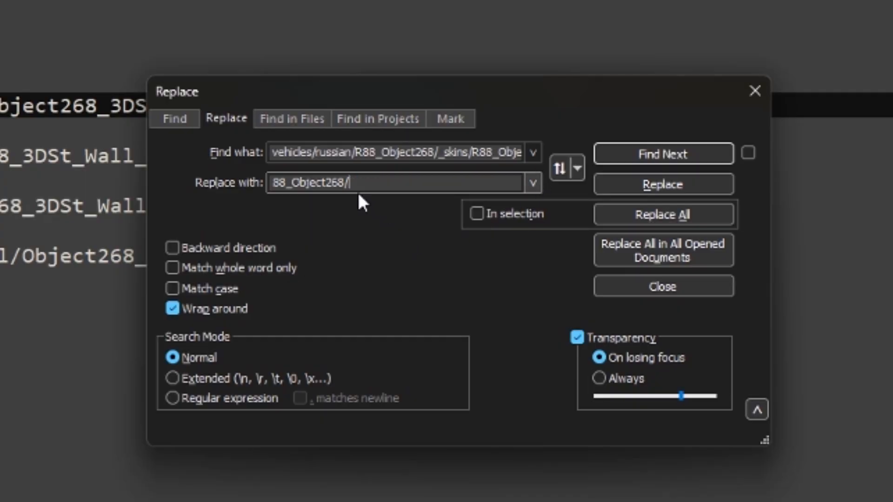
{"action": "left_click_drag", "start_coordinate": [361, 180], "coordinate": [185, 206]}
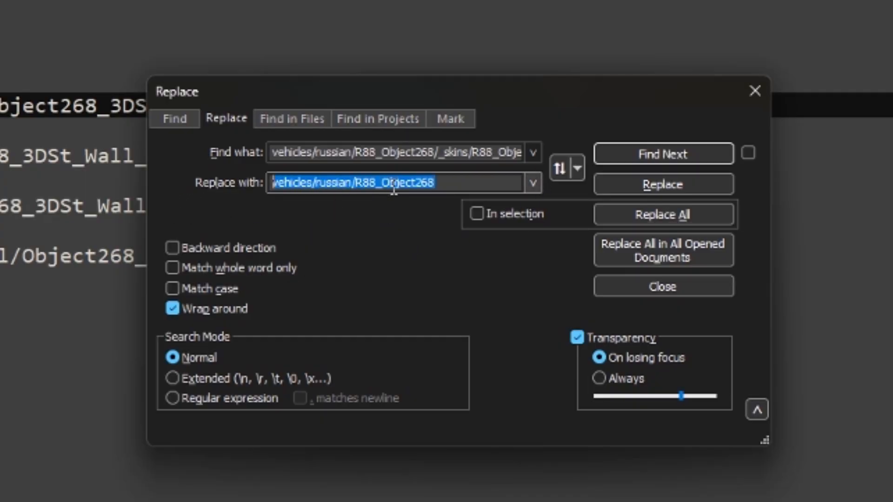
{"action": "left_click", "coordinate": [443, 178]}
{"action": "left_click_drag", "start_coordinate": [276, 182], "coordinate": [442, 182]}
{"action": "left_click", "coordinate": [470, 182]}
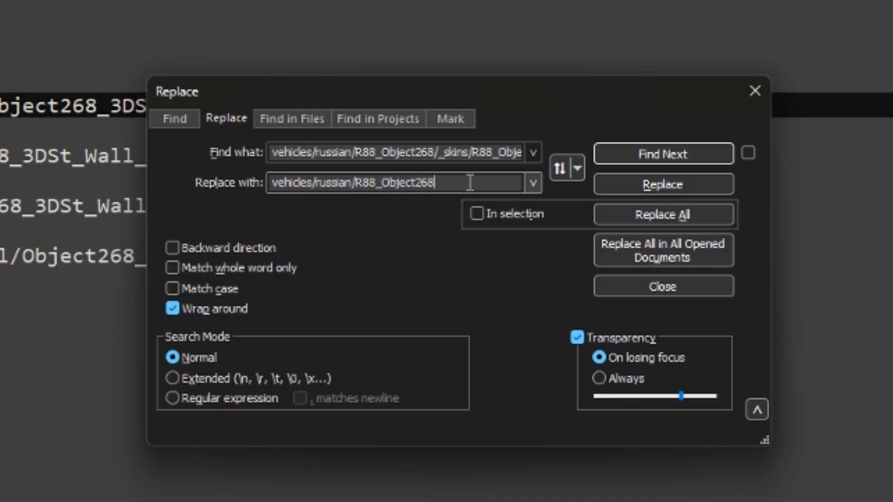
- Replace all occurrences of the skin path in Gun_01.visual_processed, check the metallicGlossMap line and save the file
{"action": "double_click", "coordinate": [418, 154]}
{"action": "left_click", "coordinate": [426, 154]}
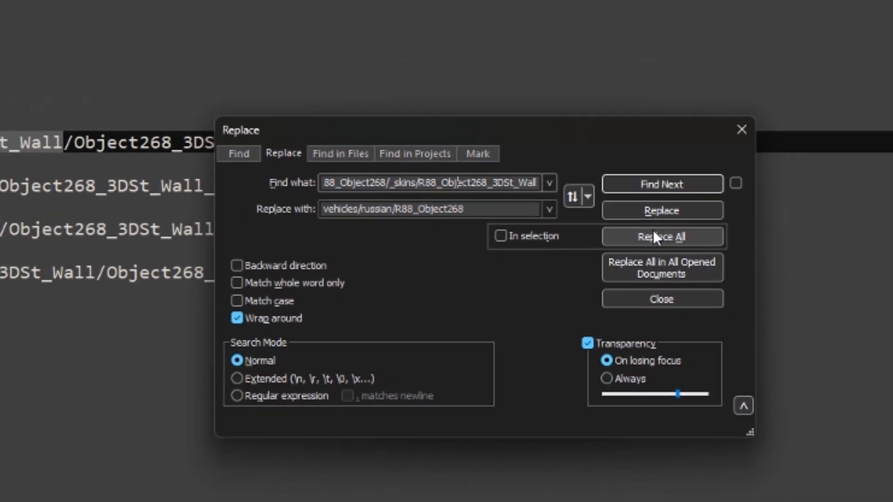
{"action": "left_click", "coordinate": [654, 238]}
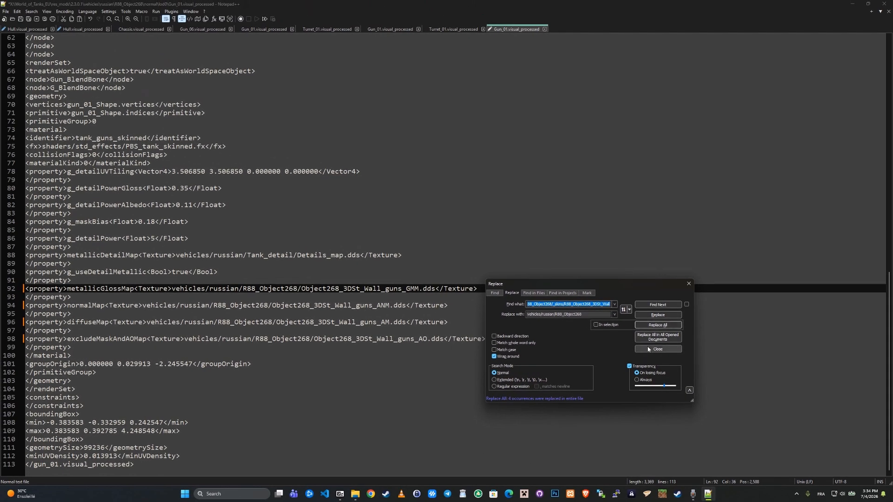
{"action": "left_click", "coordinate": [661, 299]}
{"action": "left_click_drag", "start_coordinate": [177, 289], "coordinate": [419, 292]}
{"action": "left_click", "coordinate": [191, 286]}
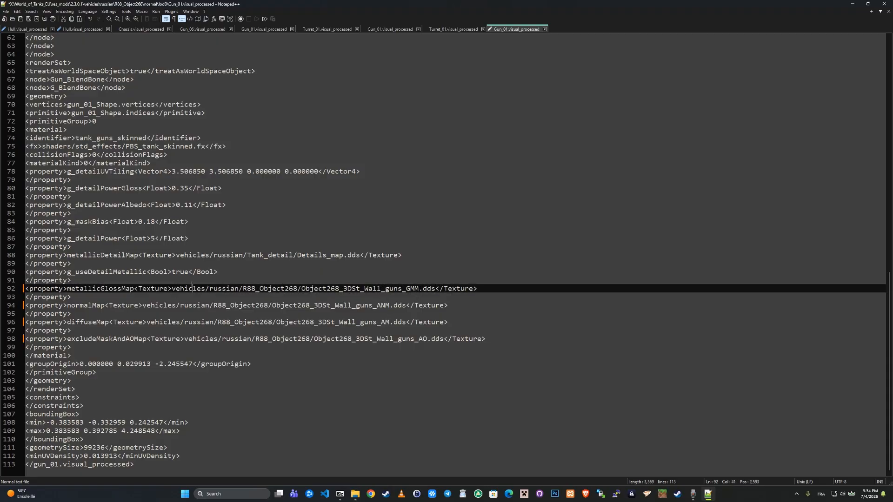
{"action": "key", "text": "ctrl+s"}
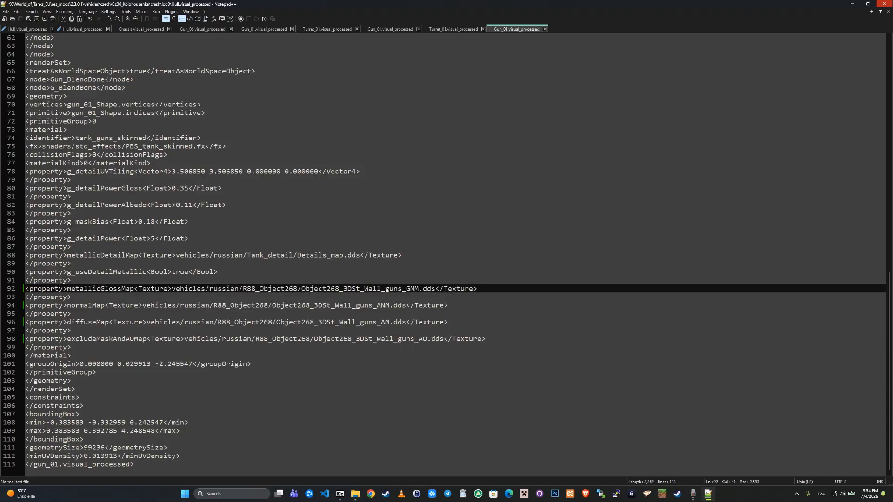
- Open Hull.visual_processed from normal\lod0, replace all skin paths with vehicles/russian/R88_Object268, then save and close the file
{"action": "key", "text": "alt+Tab"}
{"action": "left_click", "coordinate": [179, 120]}
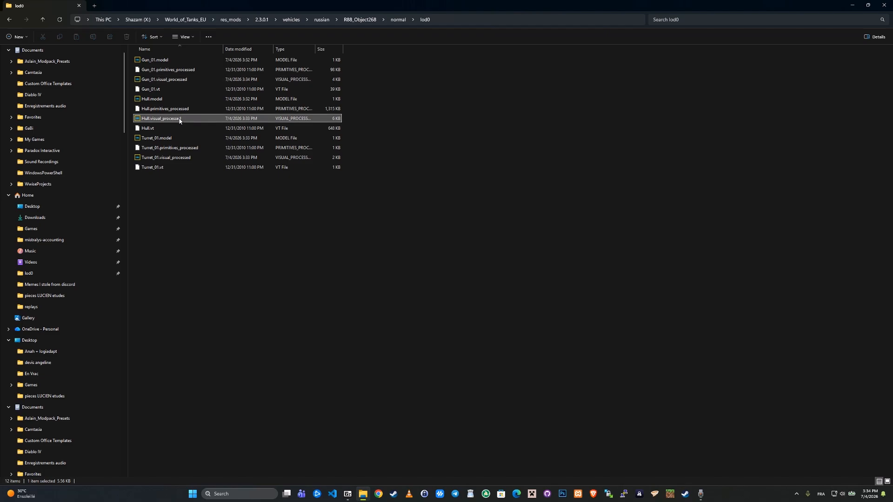
{"action": "right_click", "coordinate": [180, 119]}
{"action": "left_click", "coordinate": [204, 233]}
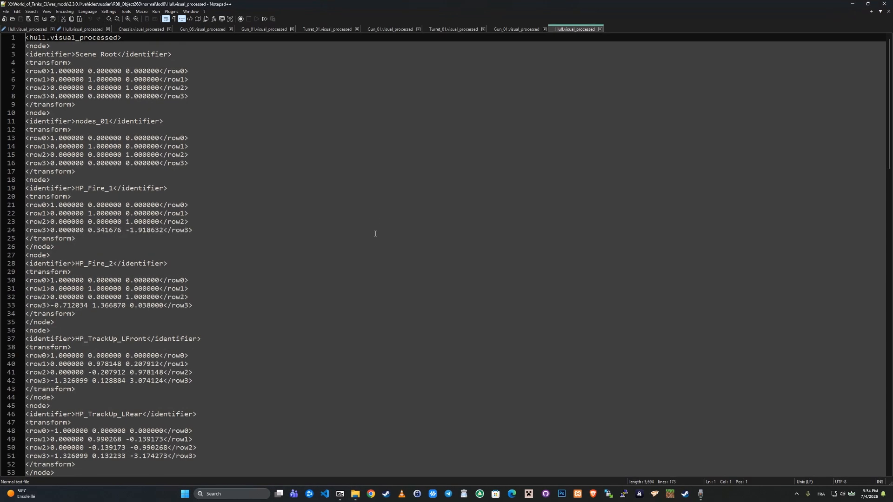
{"action": "key", "text": "ctrl+h"}
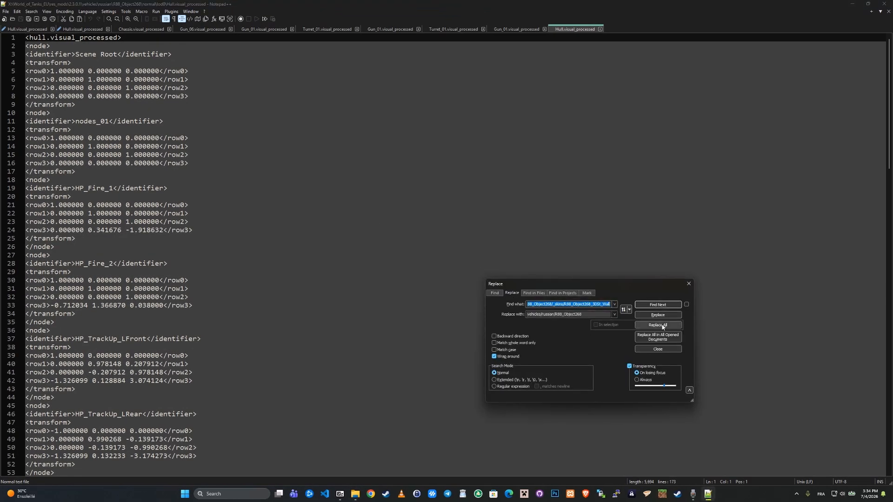
{"action": "left_click", "coordinate": [662, 326]}
{"action": "left_click", "coordinate": [658, 349]}
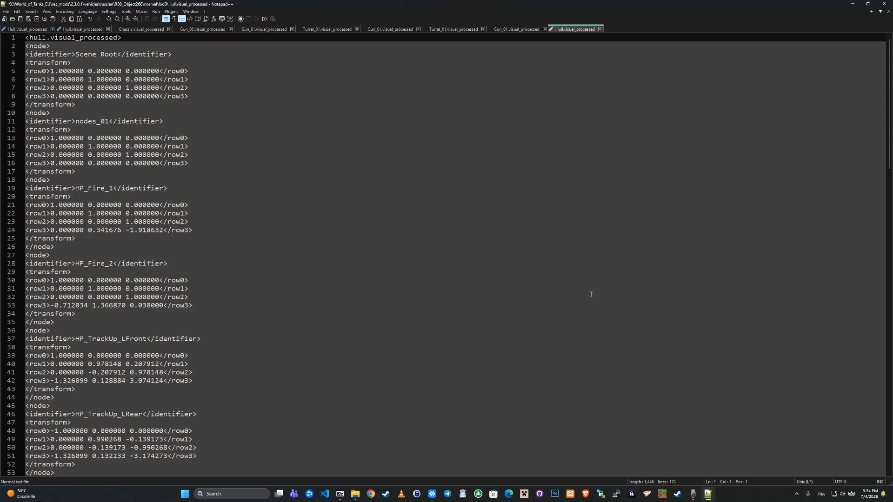
{"action": "key", "text": "ctrl+s"}
{"action": "left_click", "coordinate": [884, 4]}
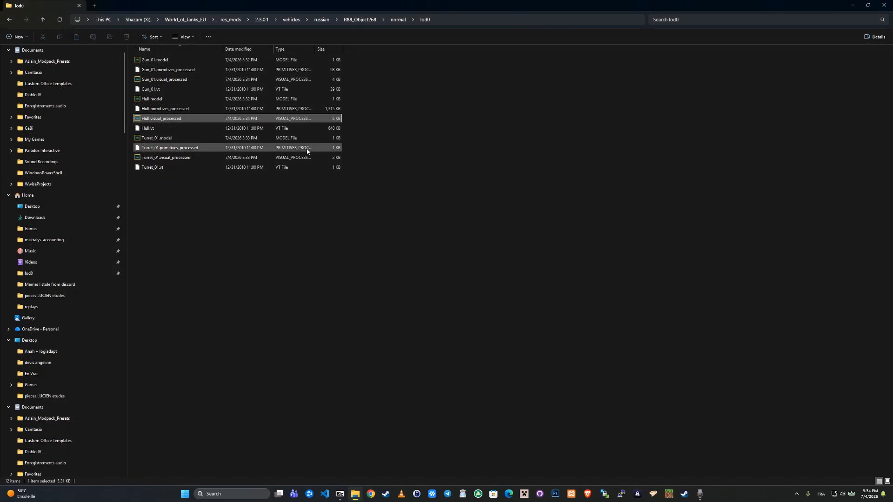
- Open Turret_01.visual_processed, run the same skin path replacement on the whole file, and close it
{"action": "left_click", "coordinate": [242, 158]}
{"action": "right_click", "coordinate": [241, 158]}
{"action": "left_click", "coordinate": [274, 275]}
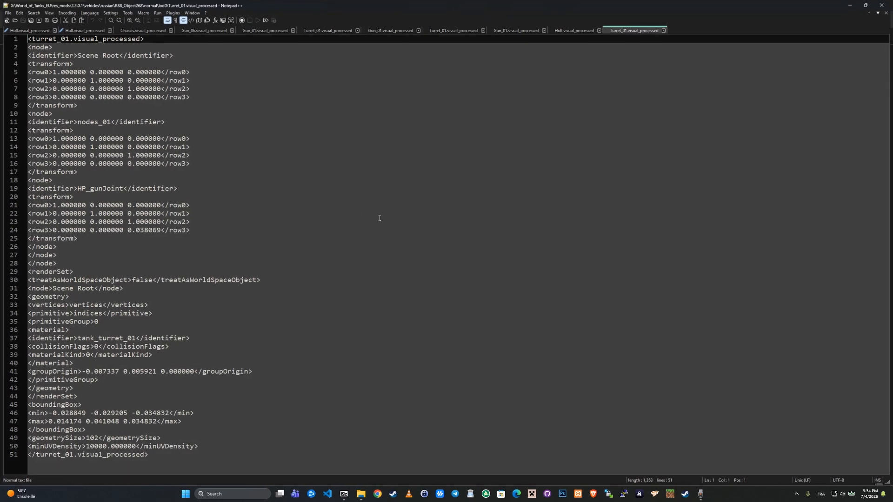
{"action": "key", "text": "ctrl+h"}
{"action": "left_click", "coordinate": [658, 325]}
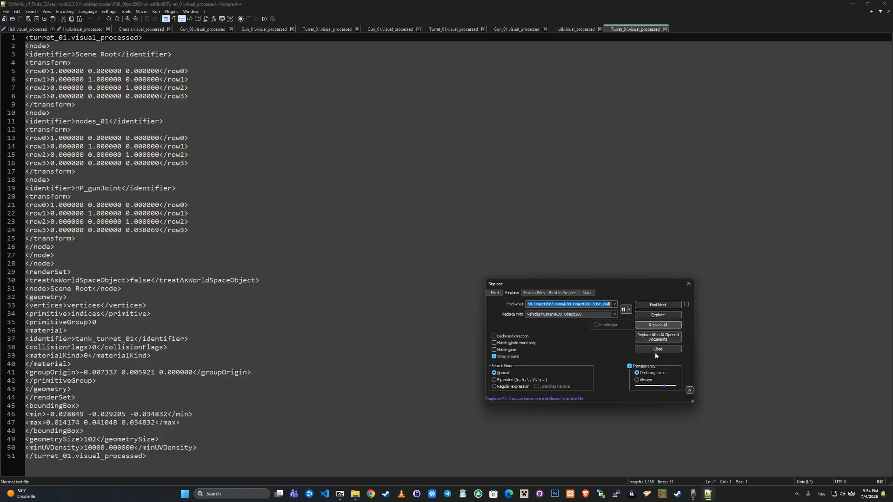
{"action": "left_click", "coordinate": [658, 350]}
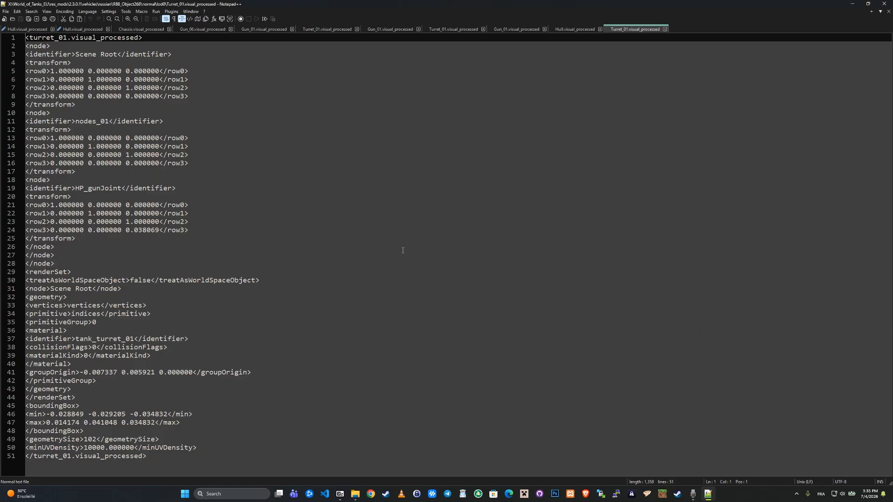
{"action": "left_click", "coordinate": [884, 4]}
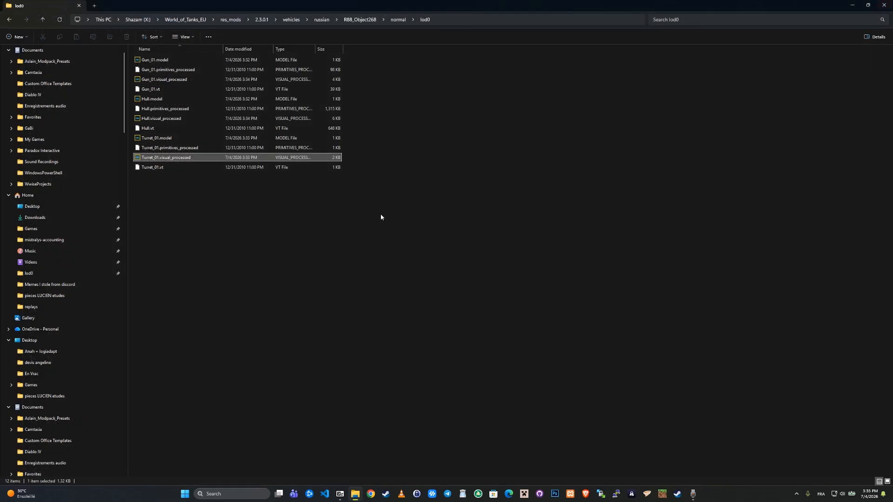
{"action": "left_click", "coordinate": [9, 19]}
{"action": "left_click", "coordinate": [9, 19]}
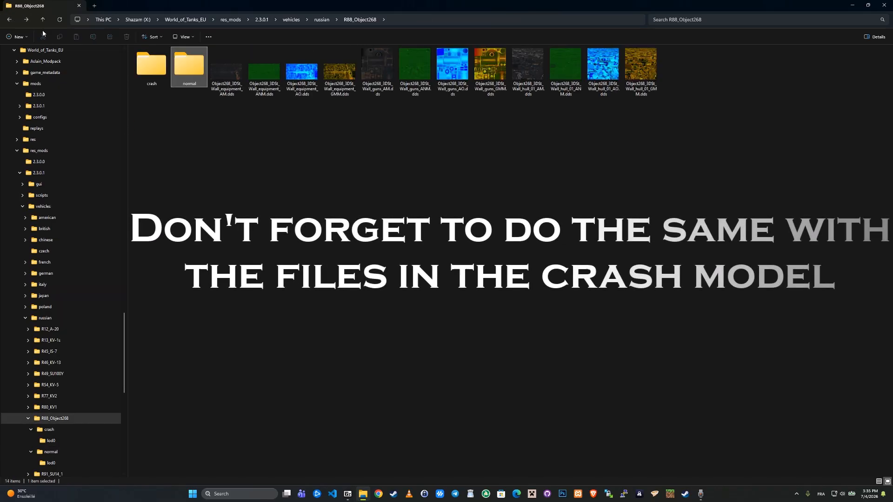
{"action": "left_click", "coordinate": [26, 19]}
{"action": "left_click", "coordinate": [26, 20]}
{"action": "left_click", "coordinate": [173, 176]}
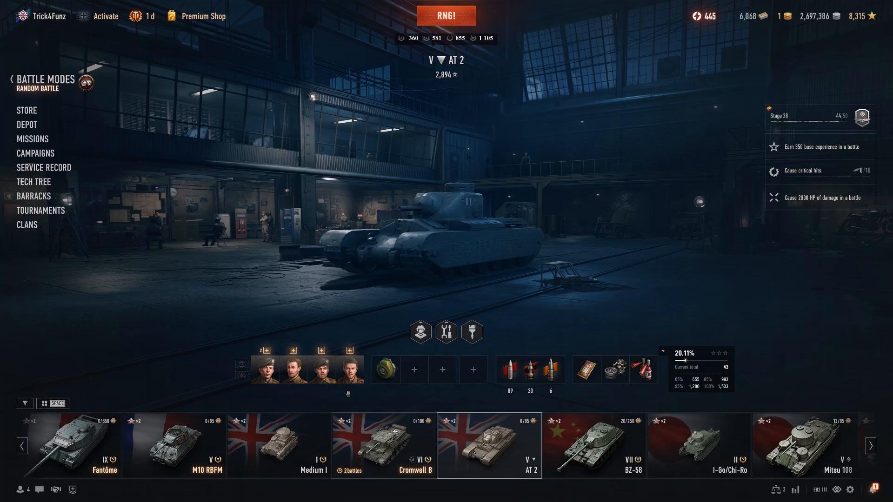
- Switch to the World of Tanks garage, go to the U.S.S.R. tech tree through Purchase Vehicle, and open the tier X Obj. 268
{"action": "scroll", "coordinate": [384, 447], "scroll_direction": "down", "scroll_amount": 9}
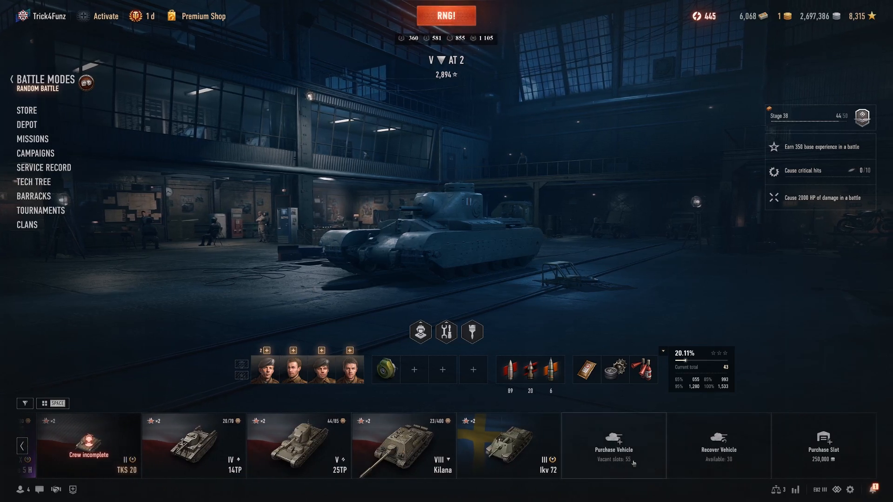
{"action": "left_click", "coordinate": [647, 458]}
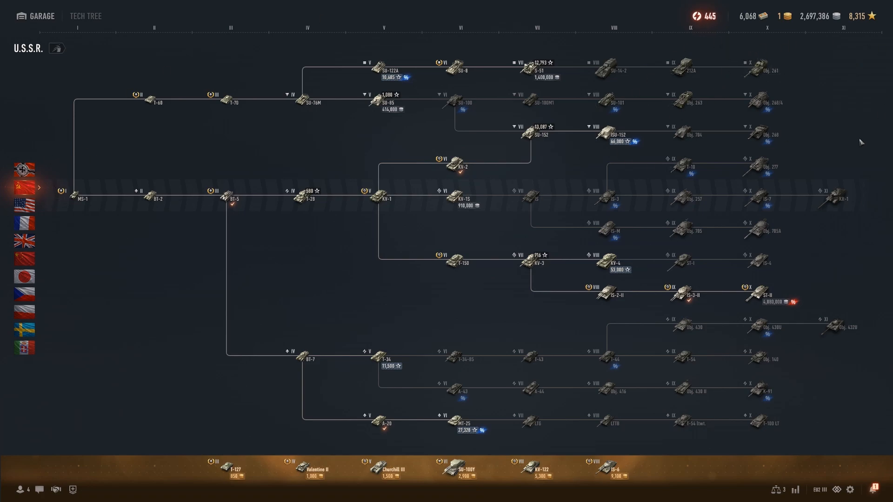
{"action": "left_click", "coordinate": [759, 132]}
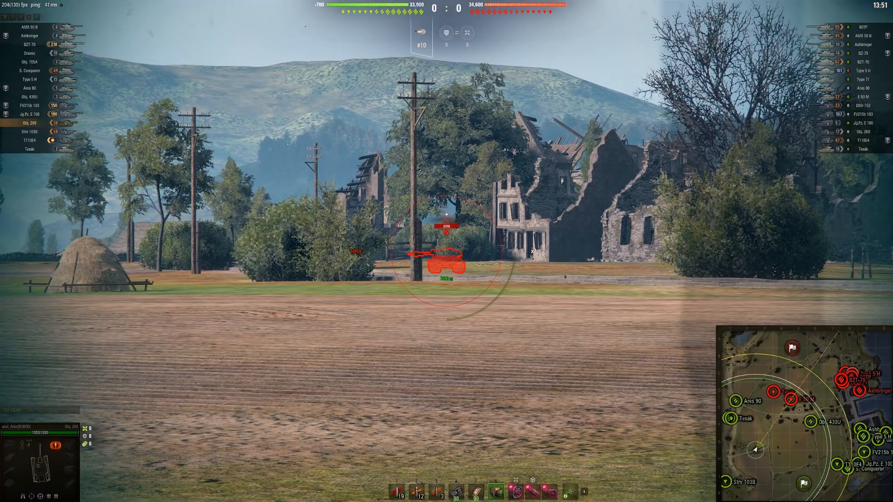
{"action": "key", "text": "shift"}
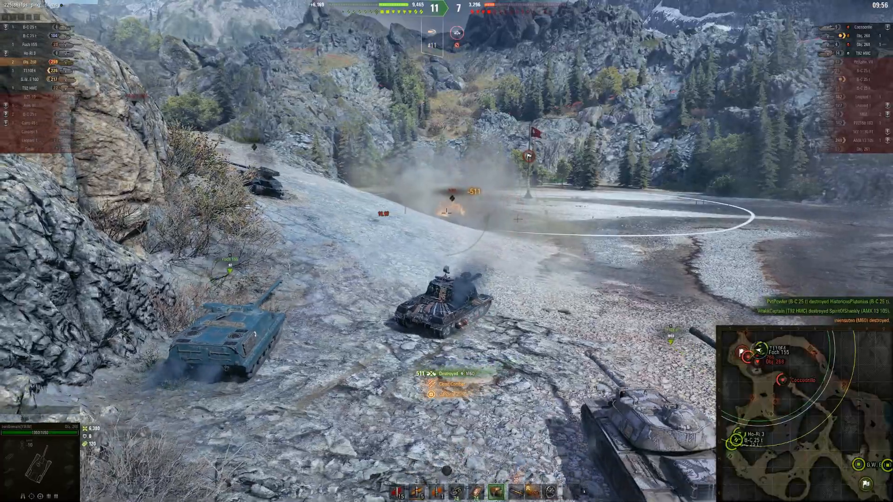
{"action": "key", "text": "w"}
{"action": "key", "text": "a"}
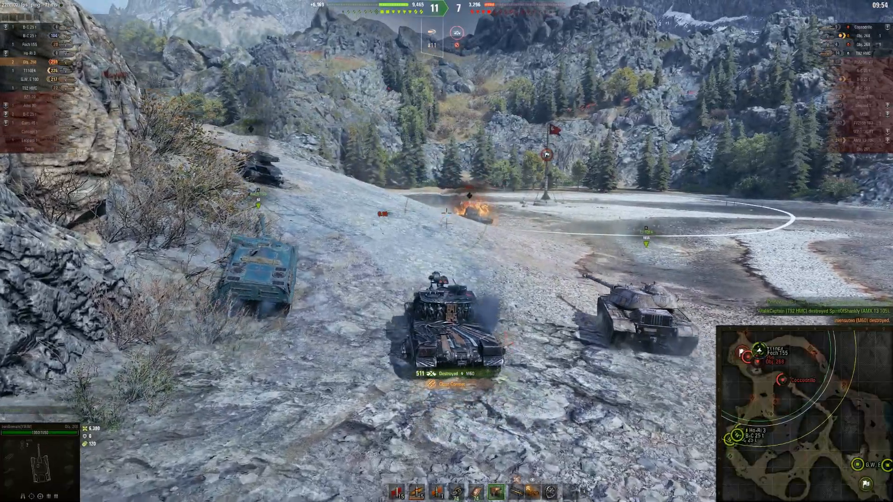